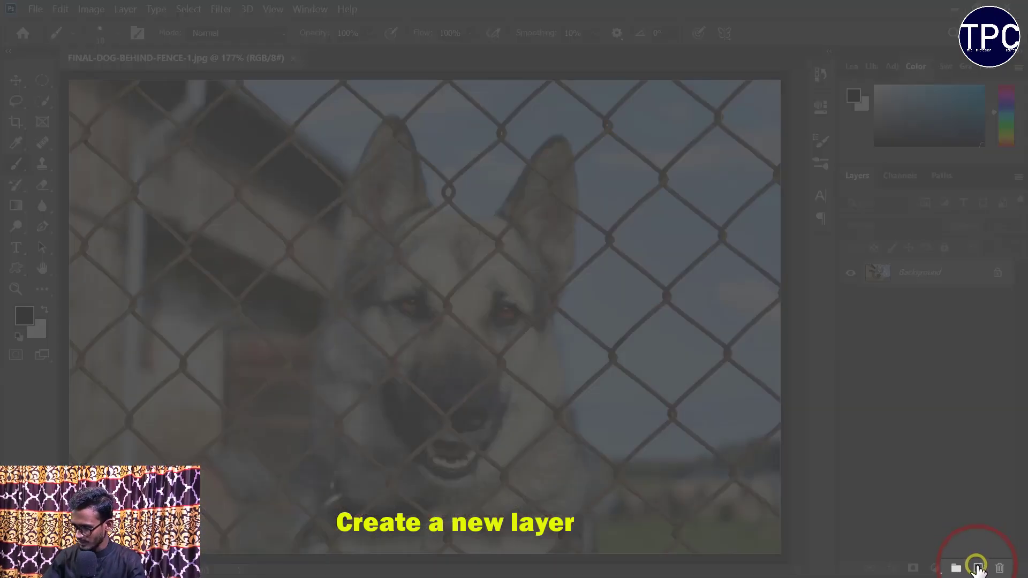
- Add a blank Layer 1 above the Background and pick the 10 px Hard Round brush preset
click(978, 569)
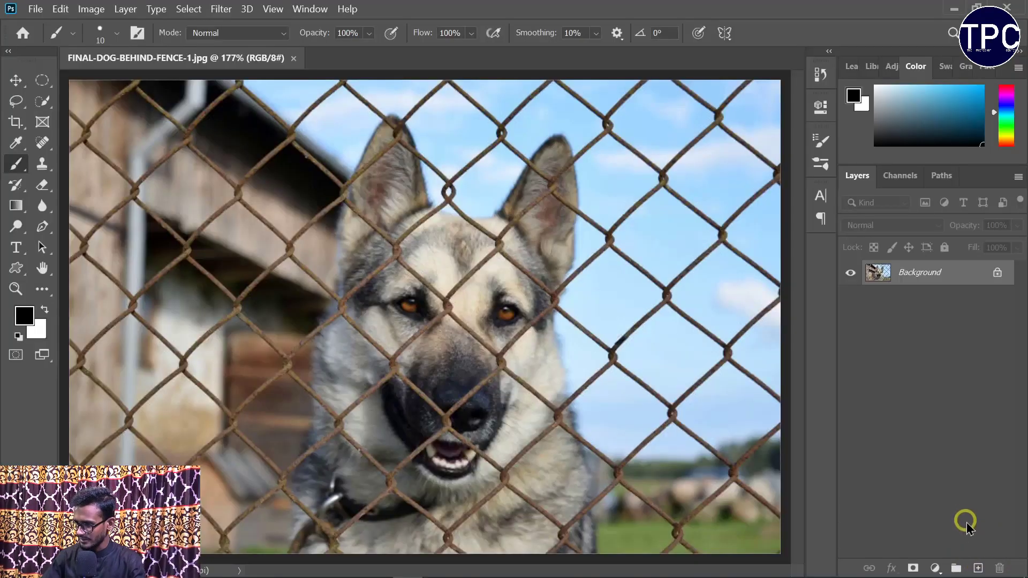
click(978, 568)
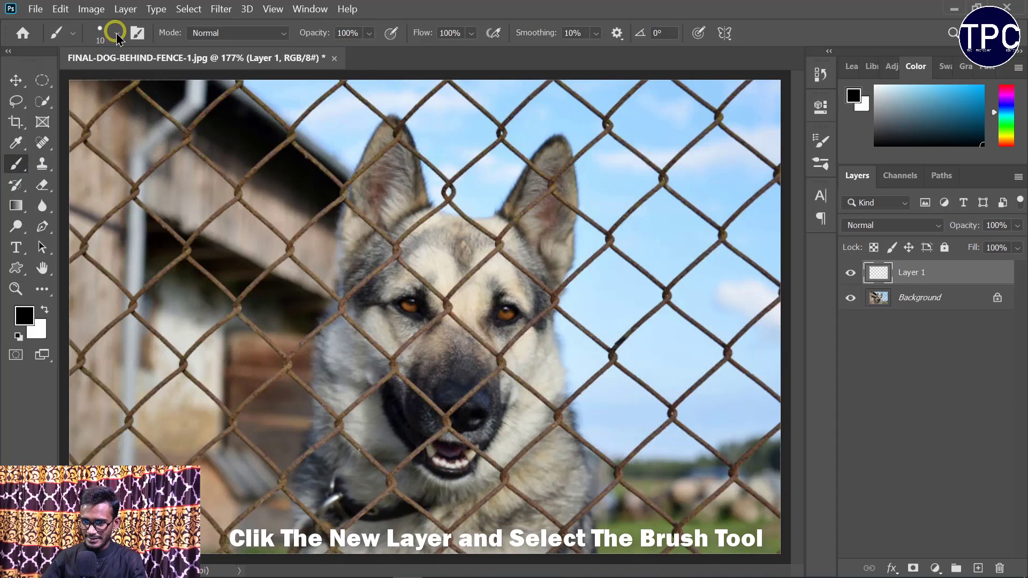
click(117, 37)
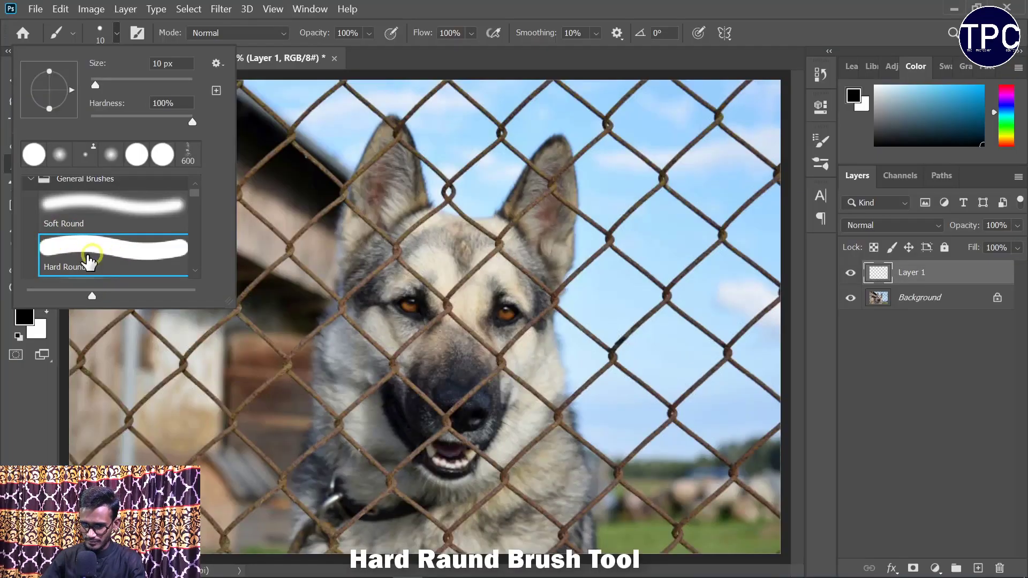
click(114, 258)
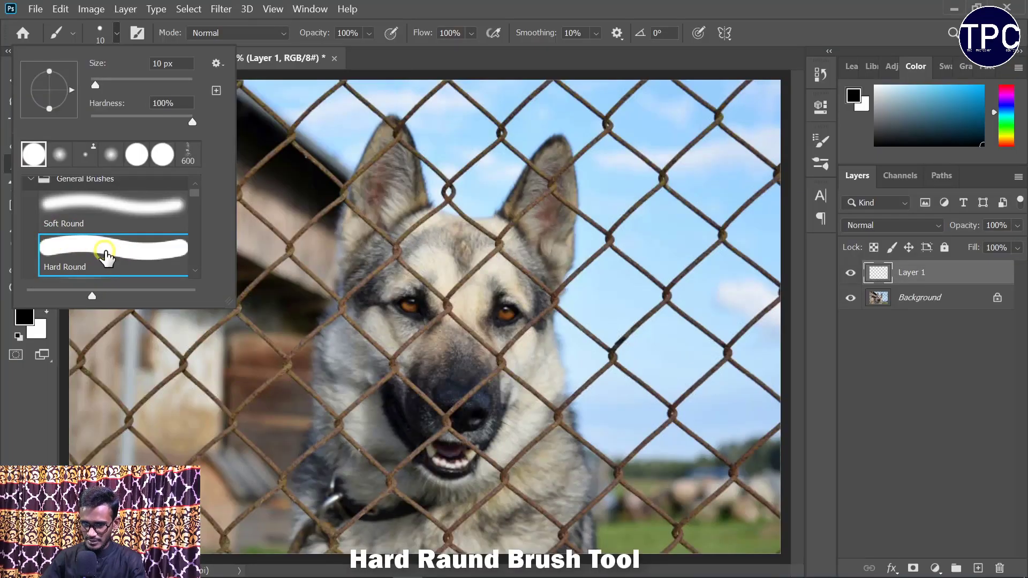
click(118, 33)
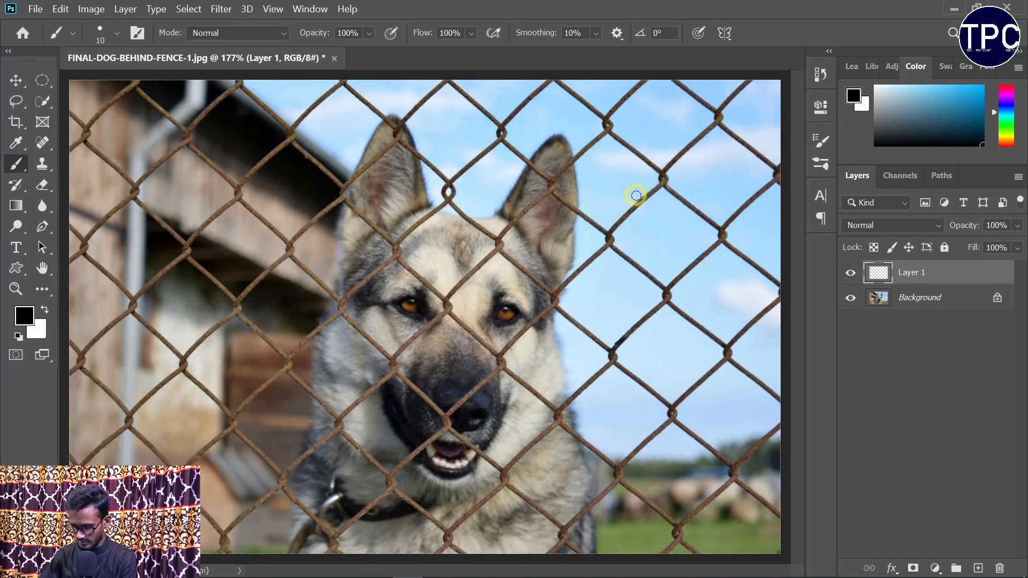
- Zoom in and paint a straight black line down a fence wire from the photo's top edge
scroll(639, 196, up, 1)
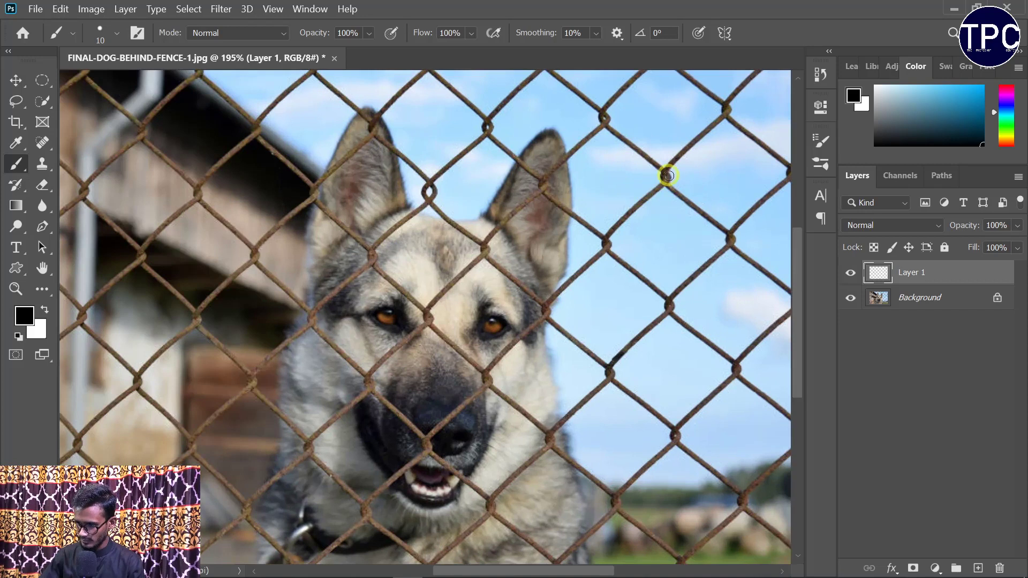
drag(670, 169, 563, 240)
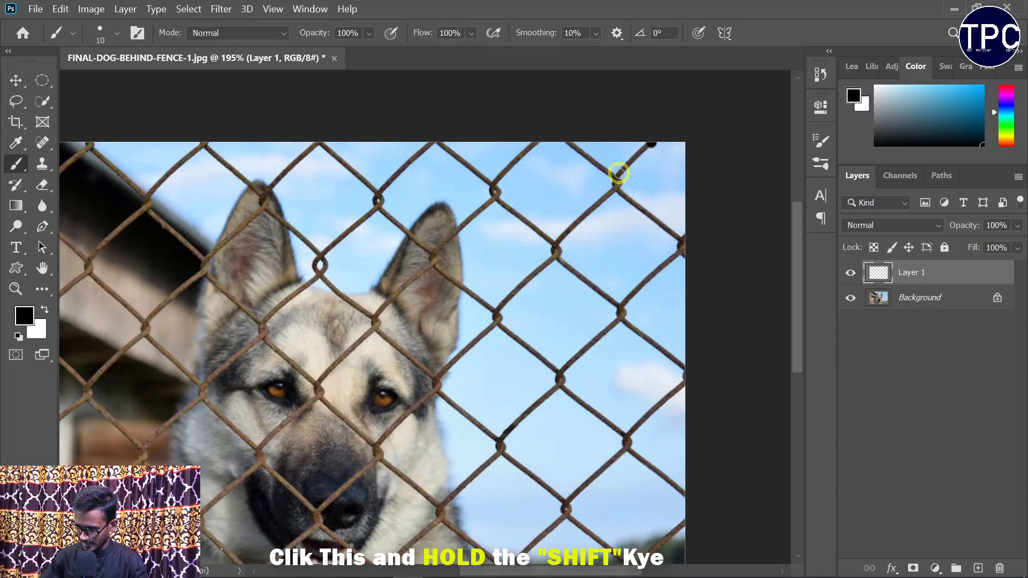
shift+click(620, 173)
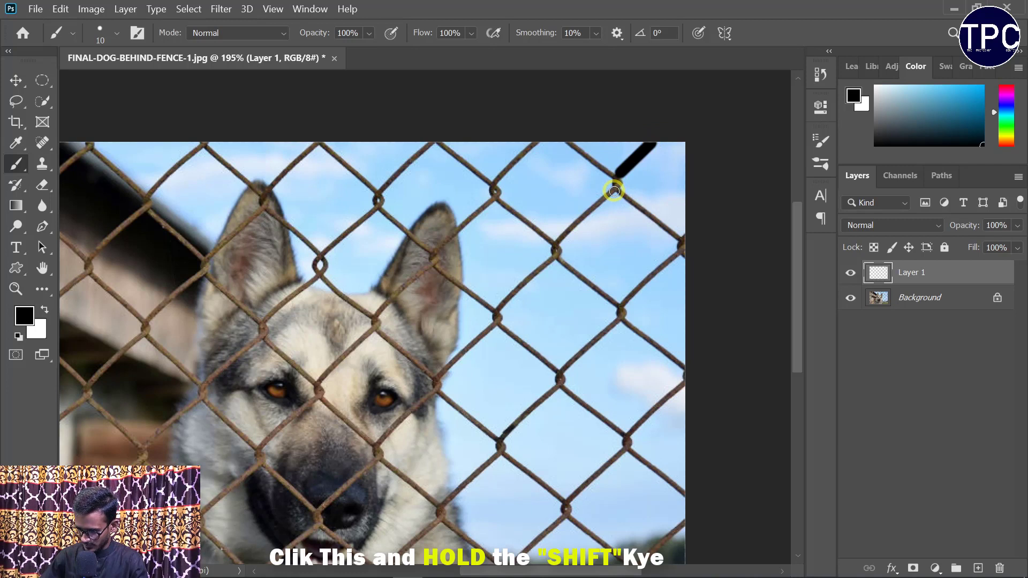
shift+click(614, 191)
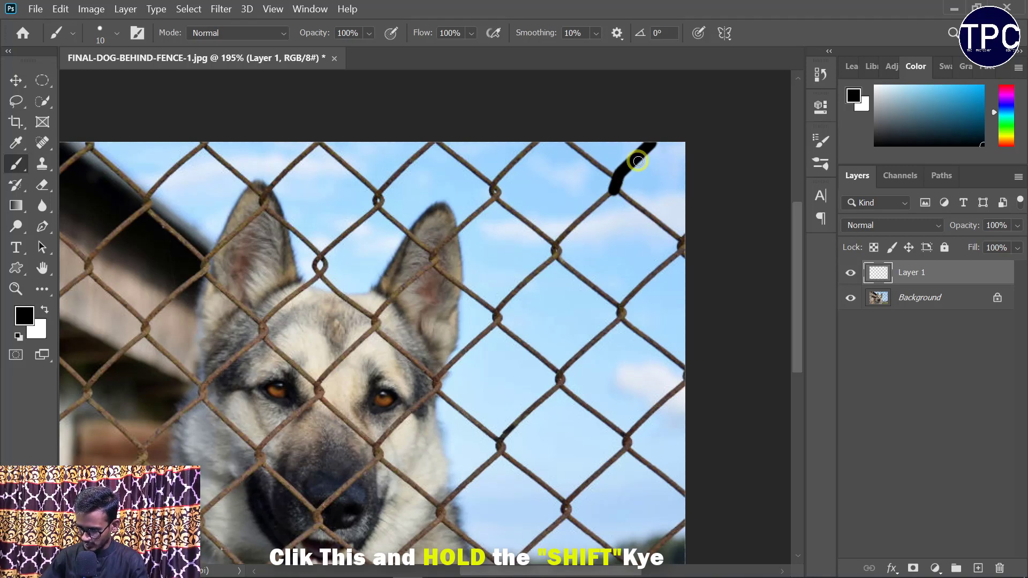
shift+click(557, 242)
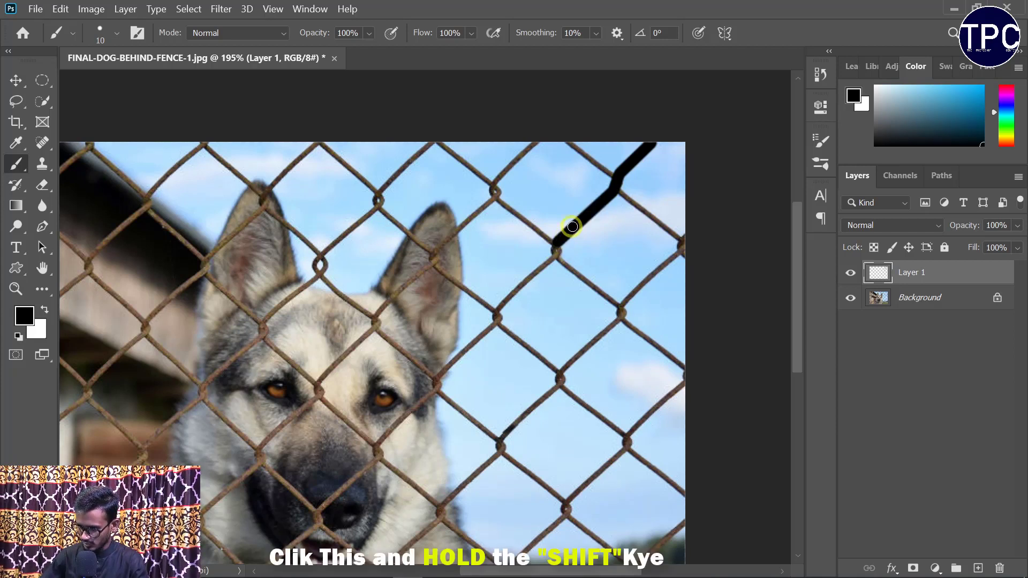
- Extend the black wire line down to the dog's ear, then undo a wobbly branch stroke
scroll(569, 230, down, 2)
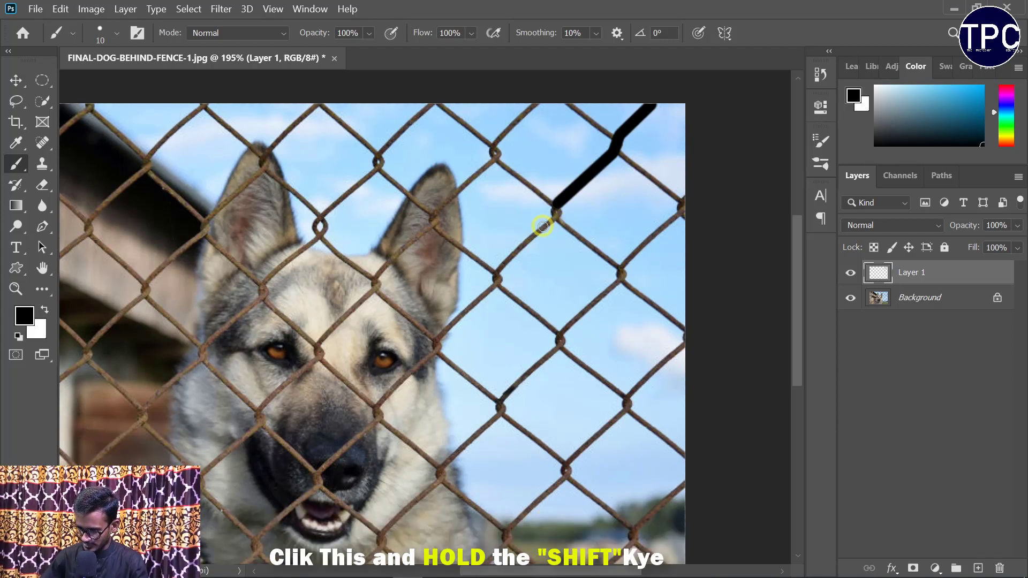
shift+click(542, 226)
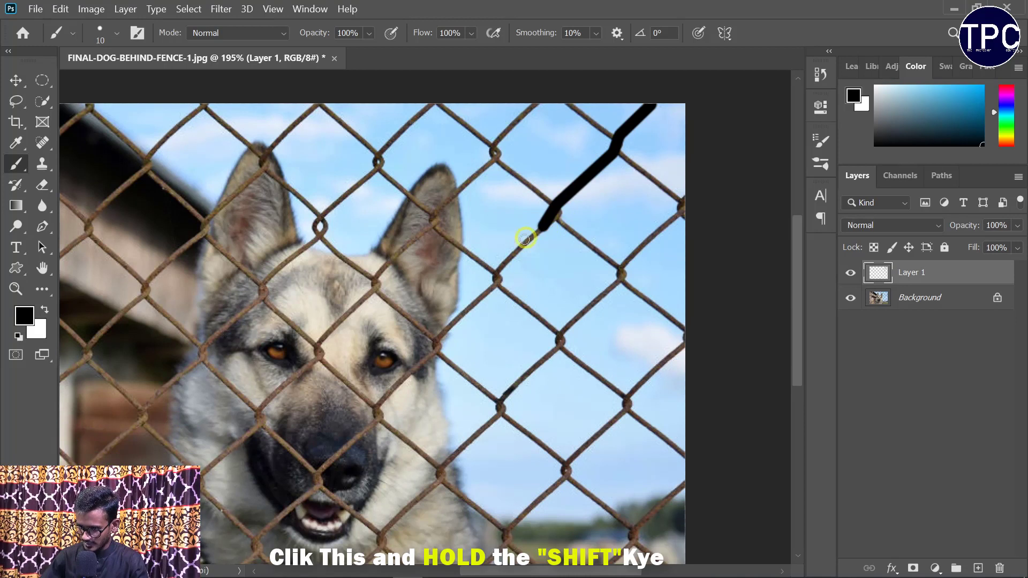
shift+click(495, 273)
scroll(498, 272, down, 1)
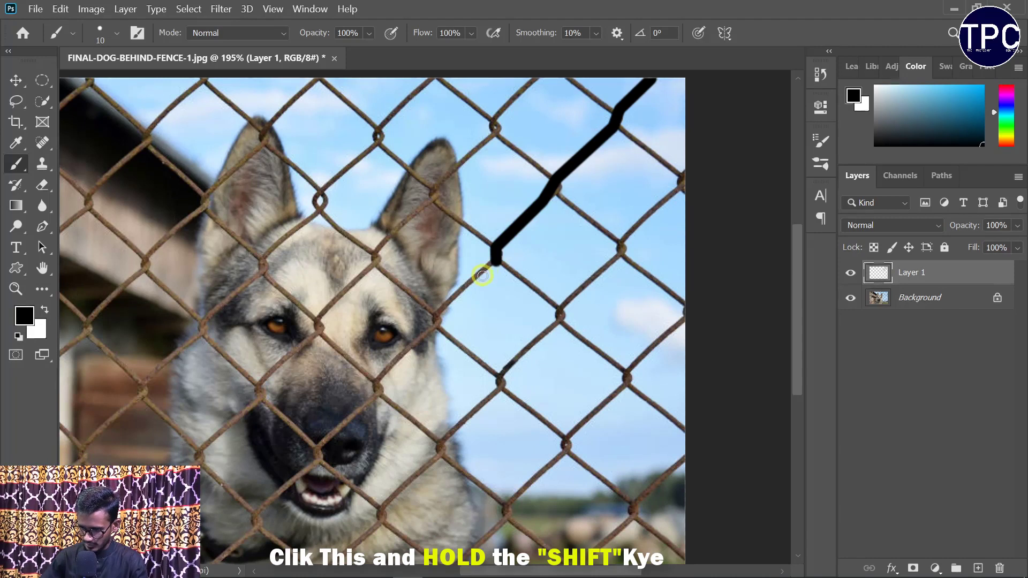
shift+click(435, 317)
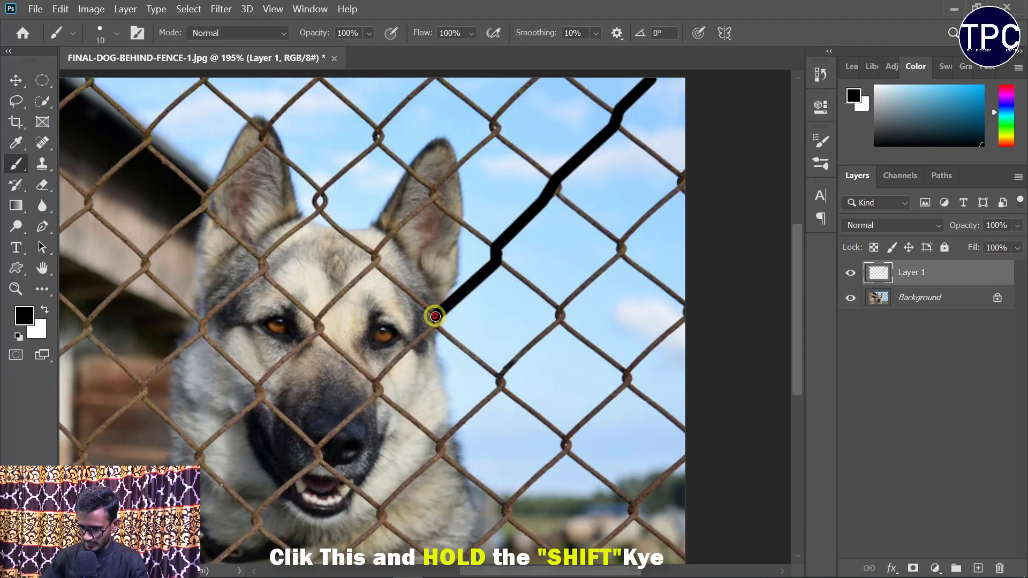
scroll(496, 240, down, 1)
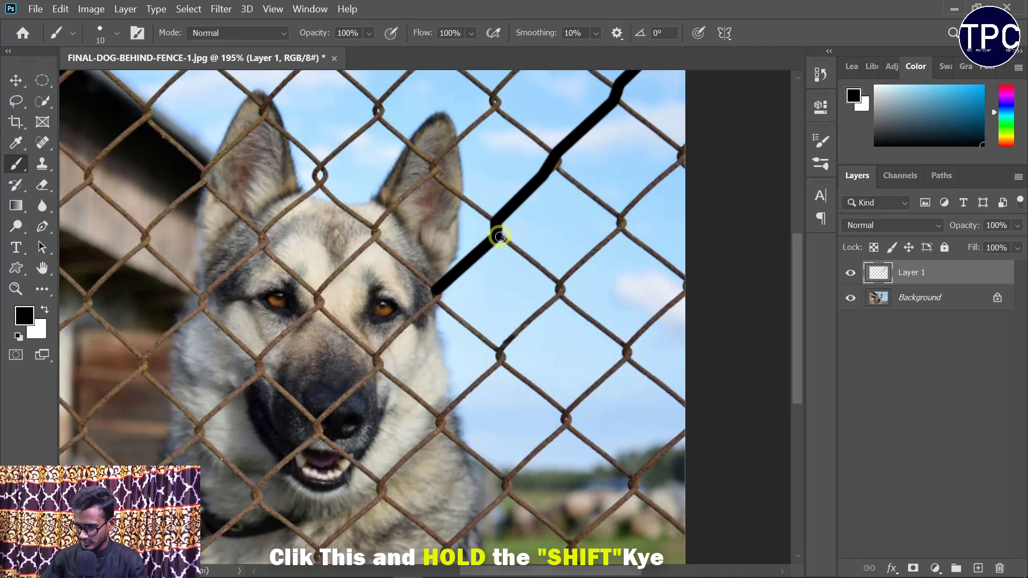
shift+click(521, 254)
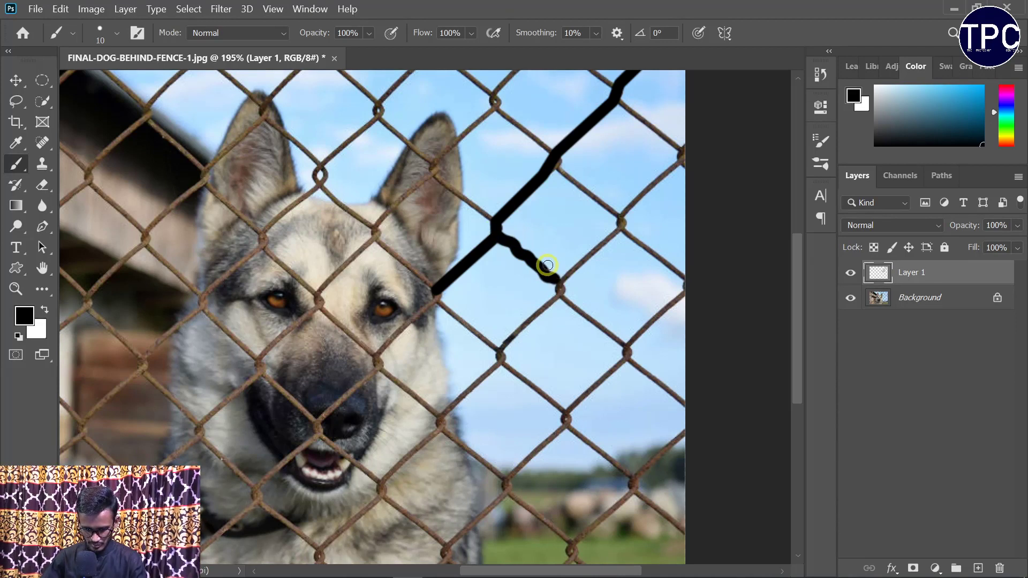
key(ctrl+z)
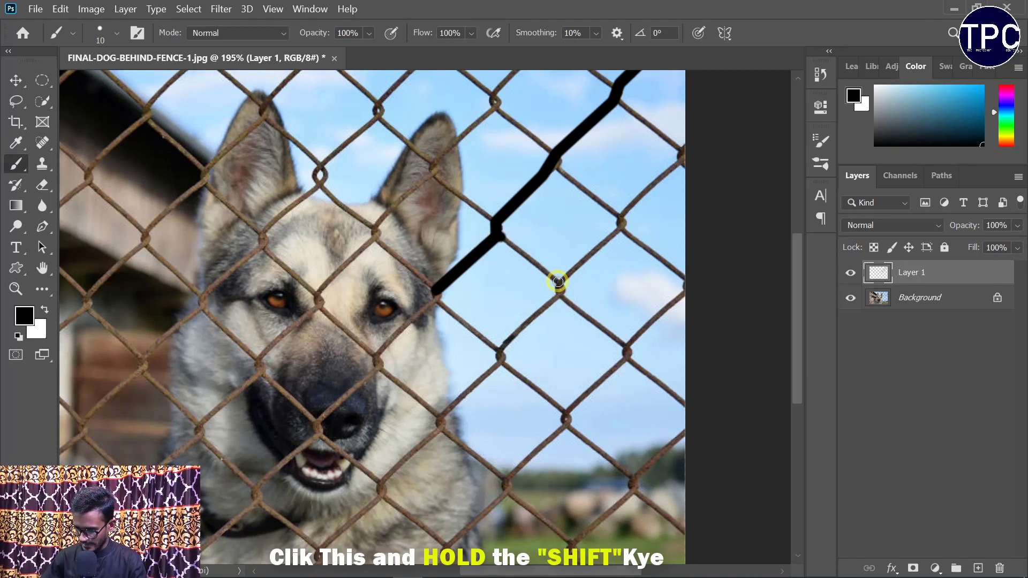
- Paint a straight black branch from the fence corner, then trace the wire running down-left
shift+click(558, 282)
scroll(558, 276, down, 2)
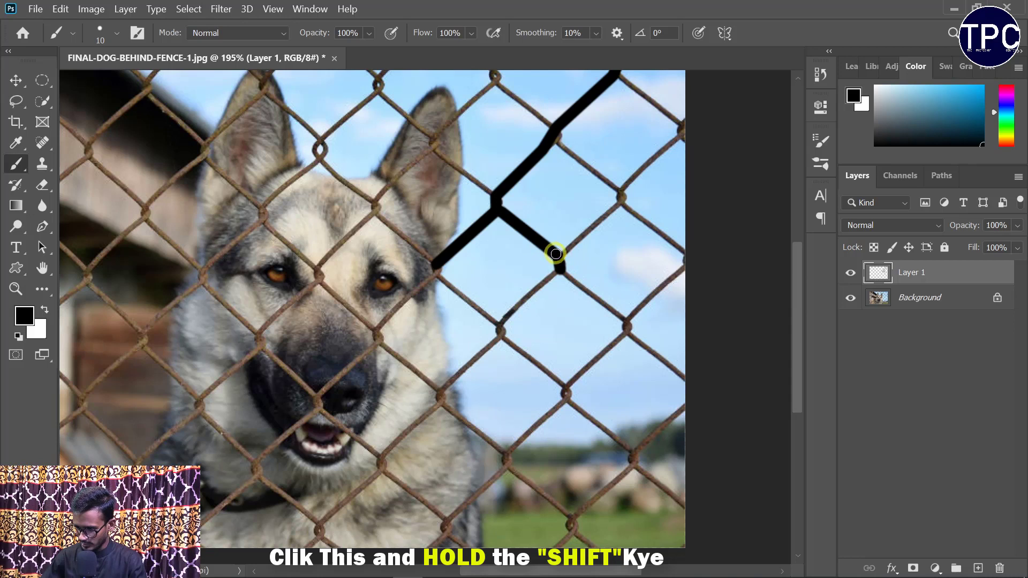
shift+click(555, 273)
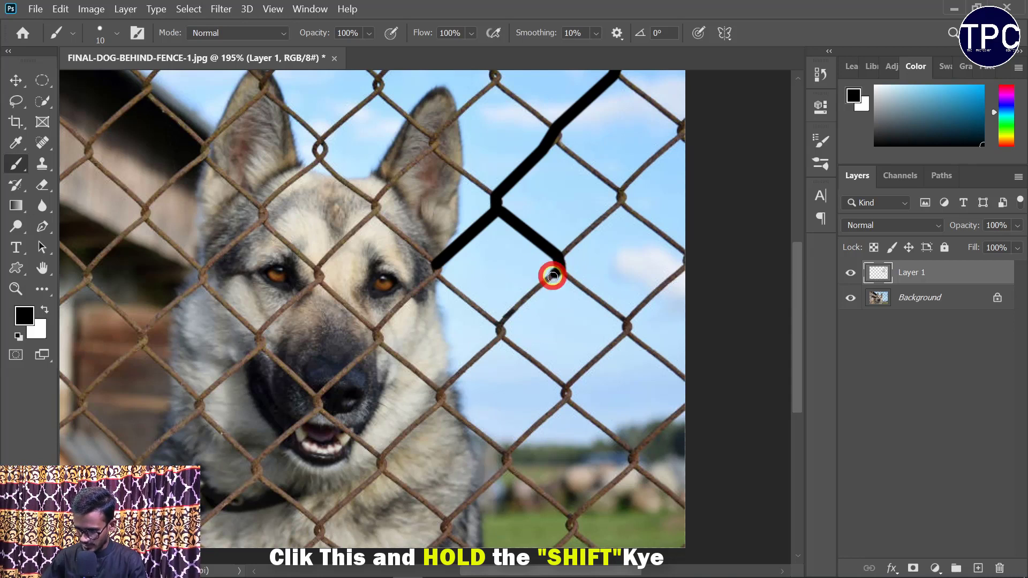
shift+click(502, 322)
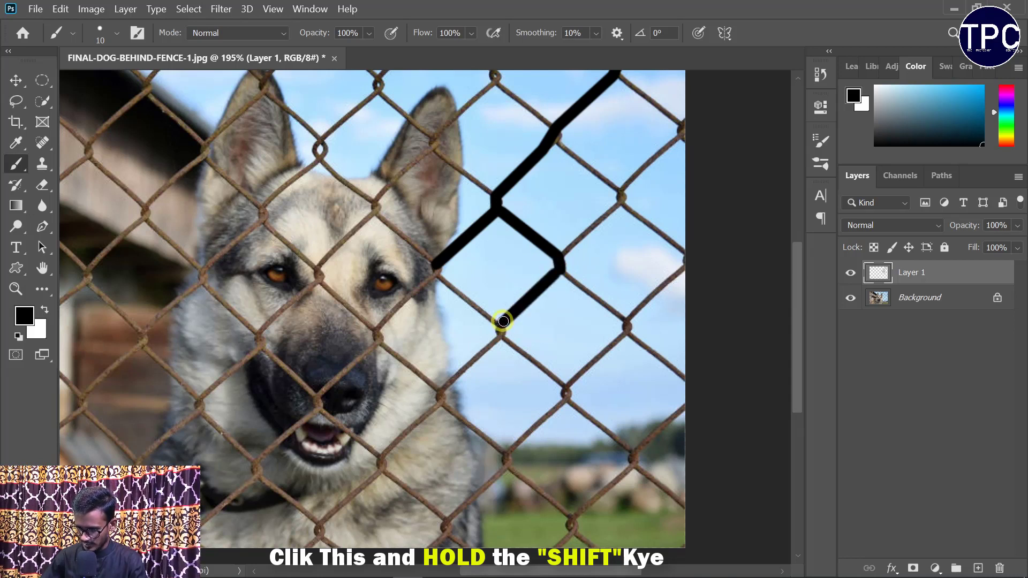
scroll(501, 311, down, 3)
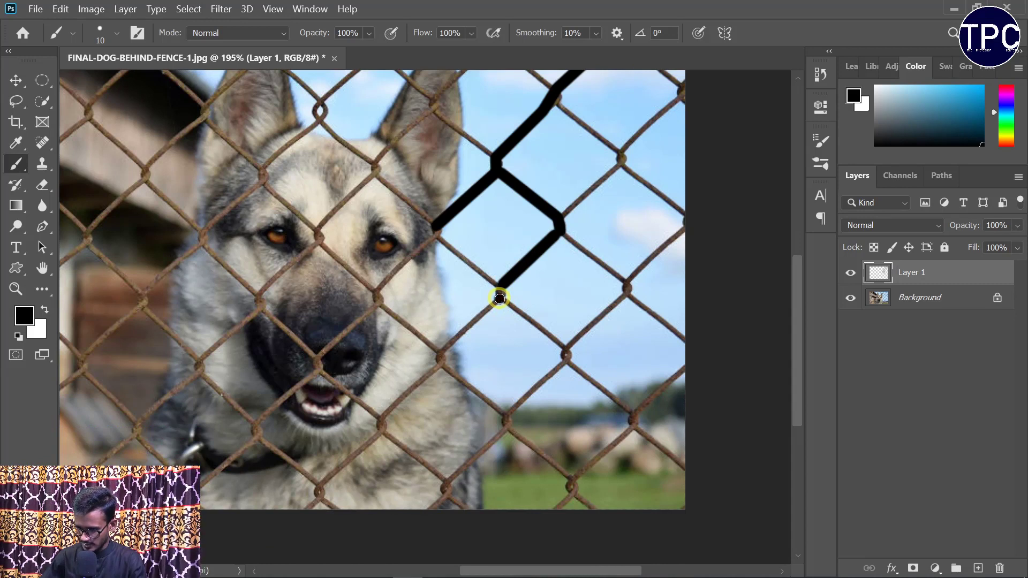
shift+click(441, 353)
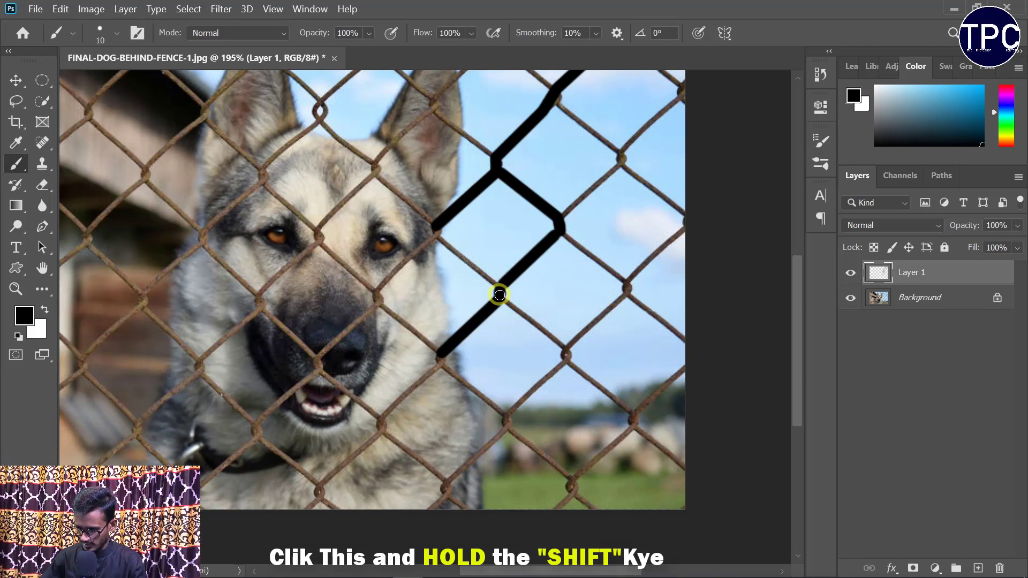
scroll(466, 324, down, 5)
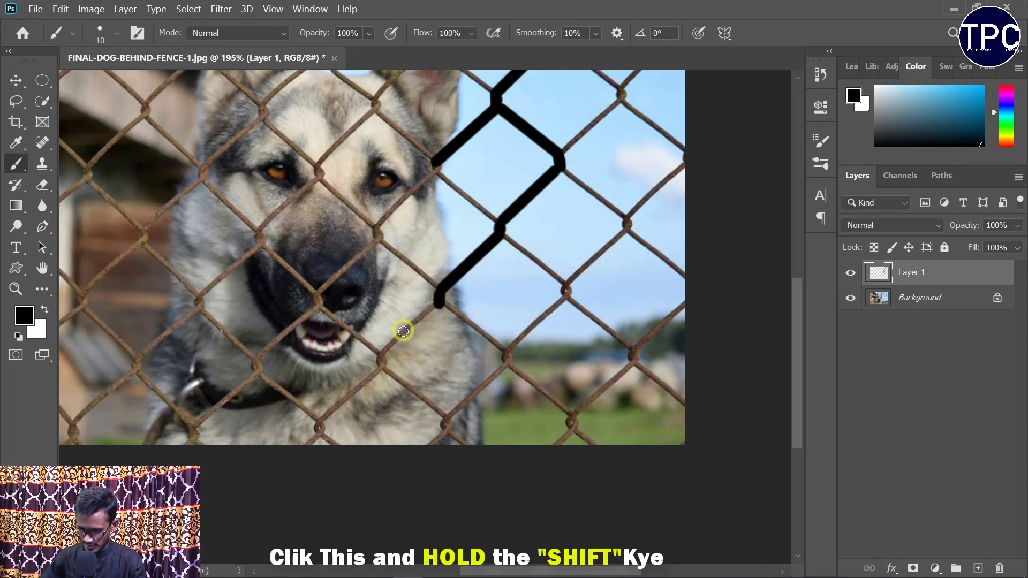
shift+click(383, 352)
- Trace the wire toward the photo's bottom and the down-right wire to the bottom edge
scroll(383, 321, down, 5)
shift+click(330, 270)
scroll(327, 257, down, 2)
shift+click(320, 249)
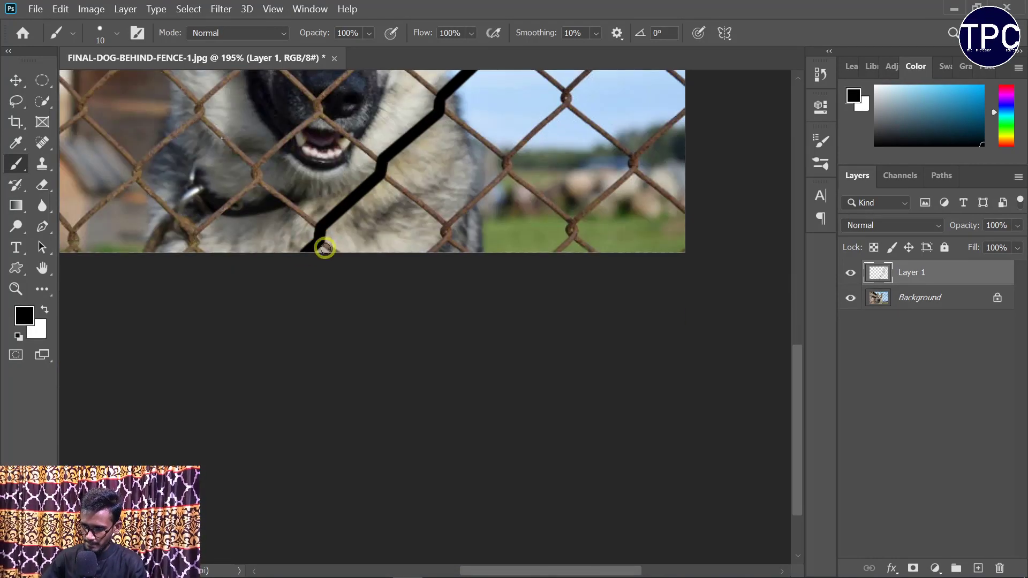
scroll(393, 255, down, 2)
scroll(392, 255, up, 4)
click(380, 262)
shift+click(444, 316)
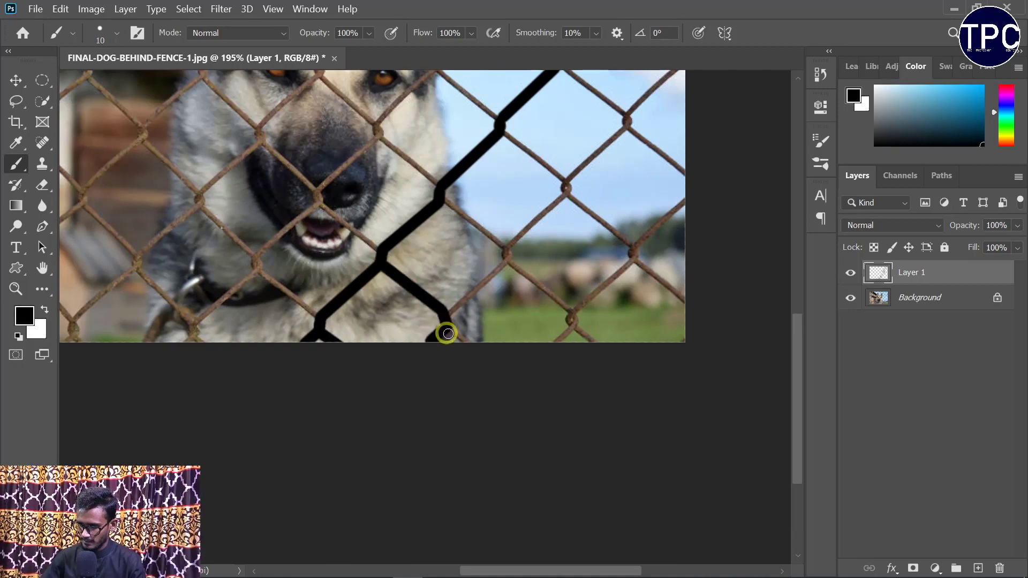
- Trace the up-right and down-right wires from the lower vertex in black
scroll(468, 321, up, 10)
scroll(485, 289, down, 5)
scroll(482, 348, down, 4)
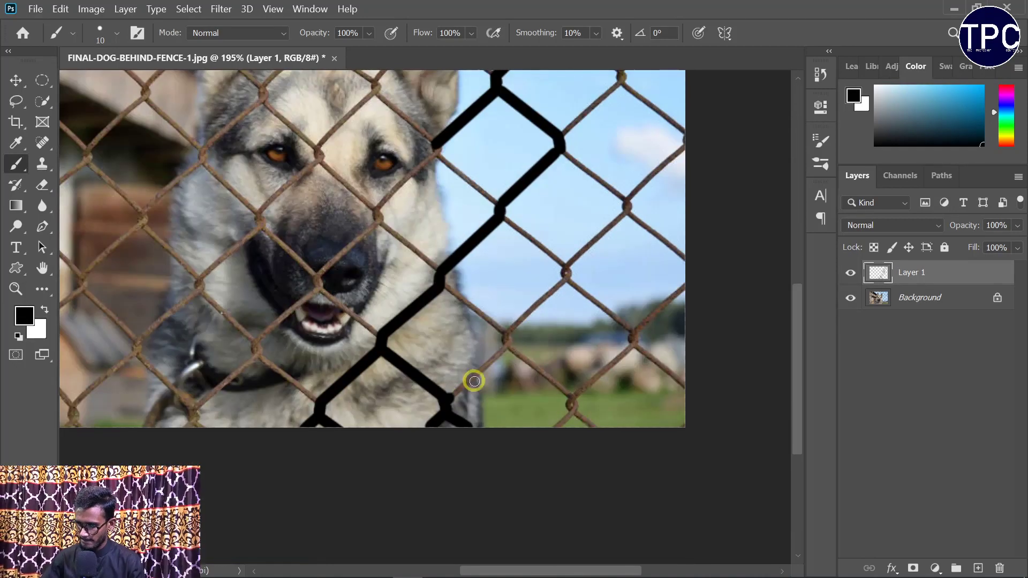
scroll(498, 348, up, 1)
shift+click(504, 348)
shift+click(565, 287)
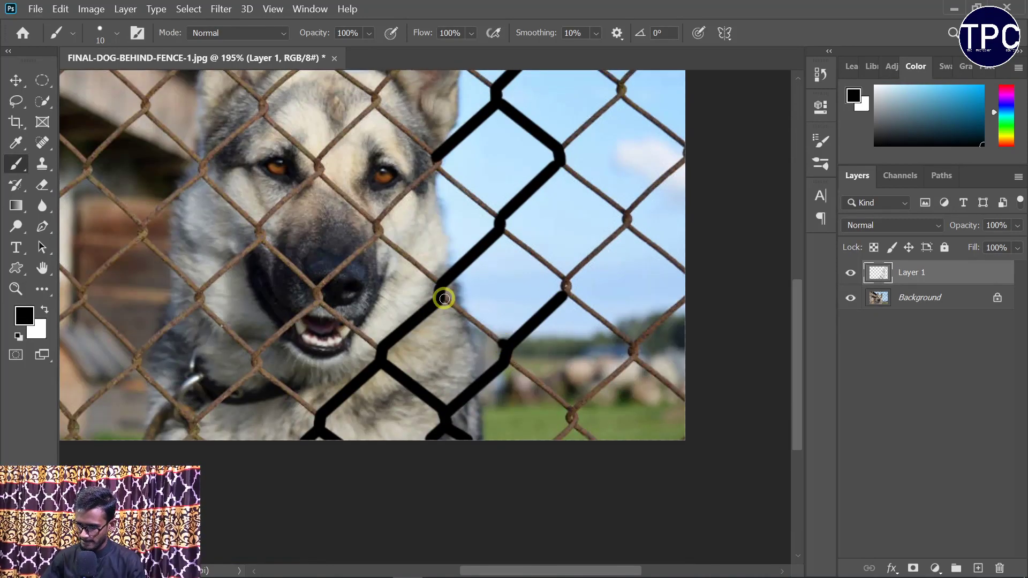
shift+click(571, 408)
scroll(573, 405, down, 2)
scroll(584, 367, up, 2)
- Paint black over the fence wires around the lower and upper vertices at centre-right
mouse_move(563, 333)
mouse_down()
mouse_move(599, 383)
mouse_move(541, 383)
mouse_up()
scroll(662, 253, up, 1)
shift+click(664, 255)
shift+click(741, 332)
scroll(668, 275, up, 1)
shift+click(745, 211)
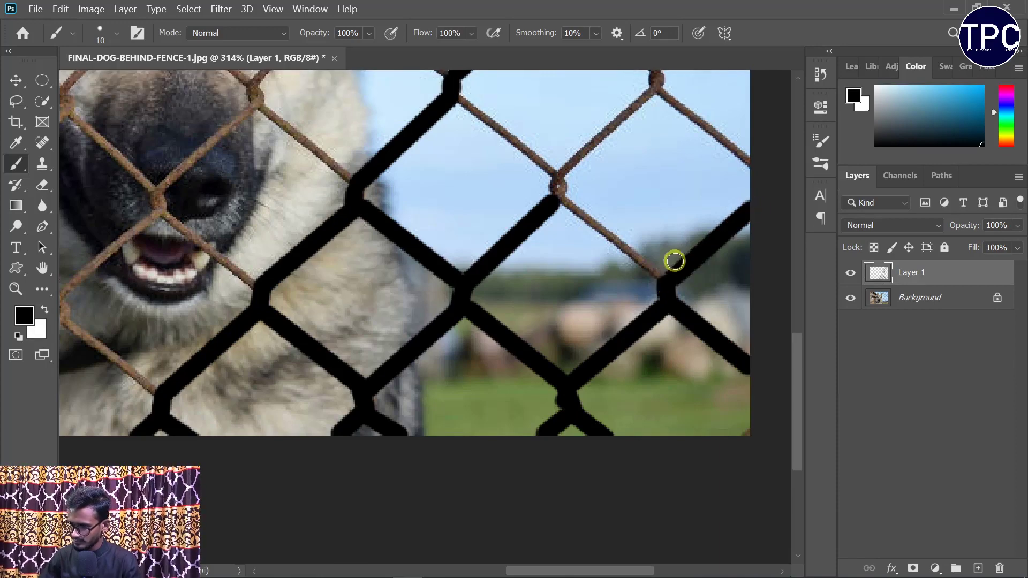
scroll(569, 230, up, 1)
shift+click(561, 227)
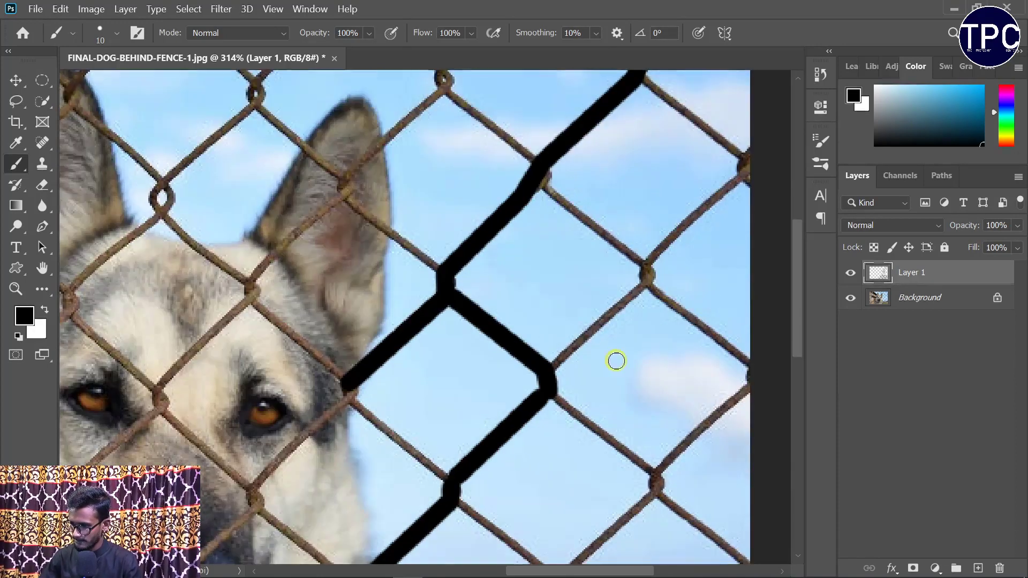
drag(616, 360, 523, 344)
shift+click(601, 169)
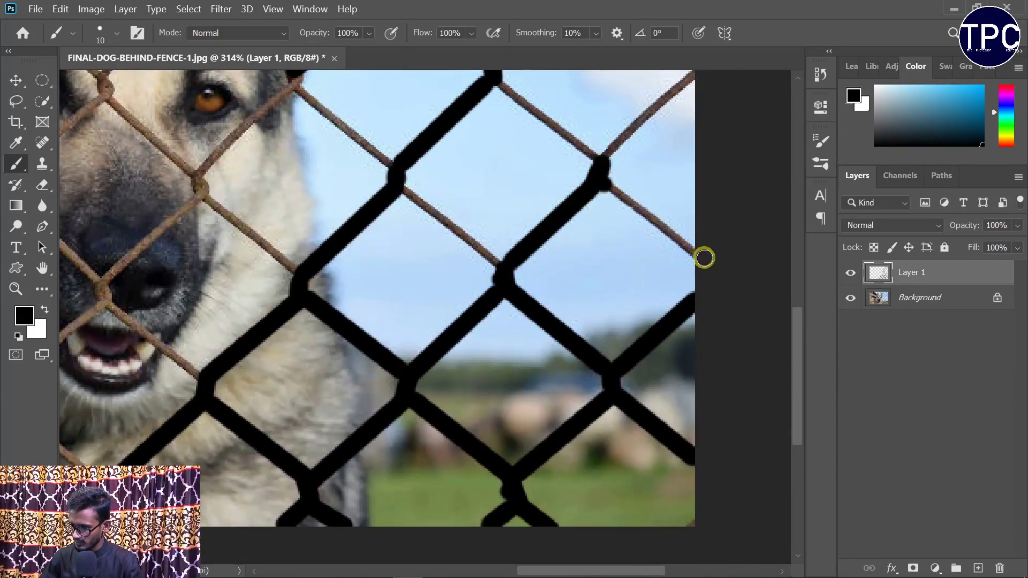
scroll(643, 236, up, 1)
shift+click(687, 140)
click(594, 224)
shift+click(494, 140)
click(402, 255)
shift+click(497, 326)
- Trace the wires beside the dog's face and along the right side in black
scroll(393, 283, up, 1)
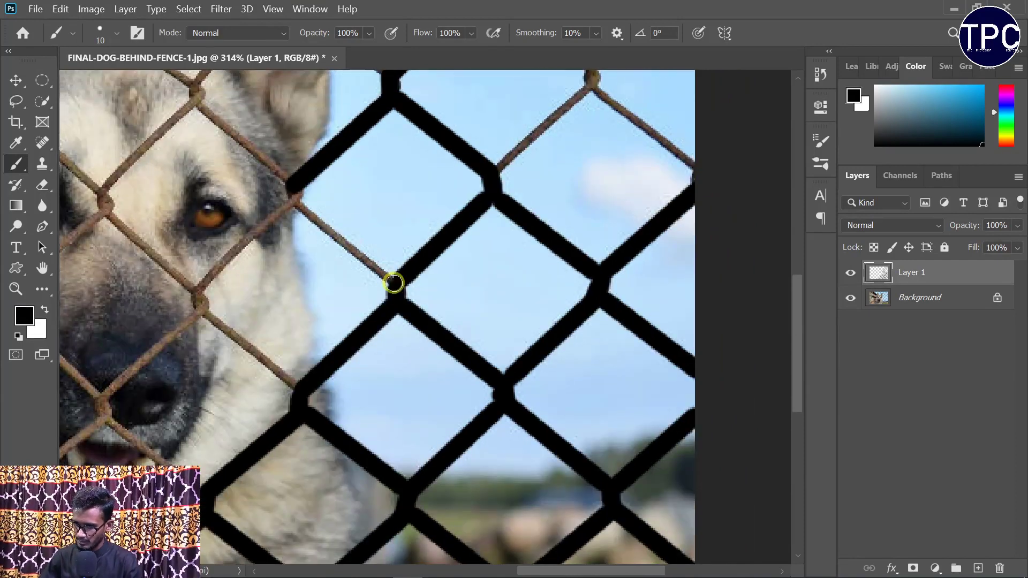
click(394, 283)
shift+click(294, 194)
drag(490, 164, 422, 307)
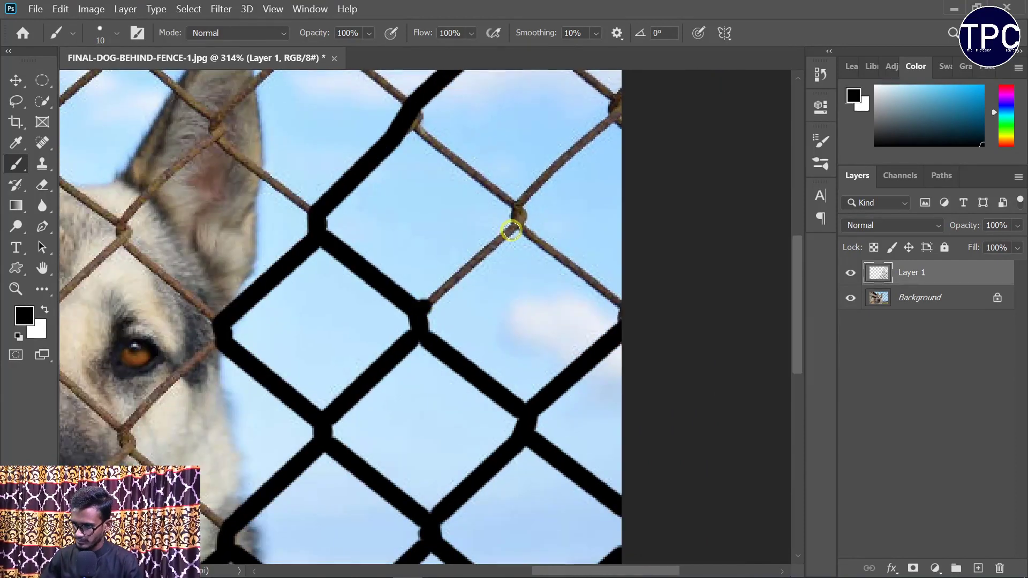
shift+click(516, 218)
shift+click(619, 314)
scroll(616, 315, up, 1)
click(514, 244)
shift+click(607, 160)
scroll(606, 161, up, 1)
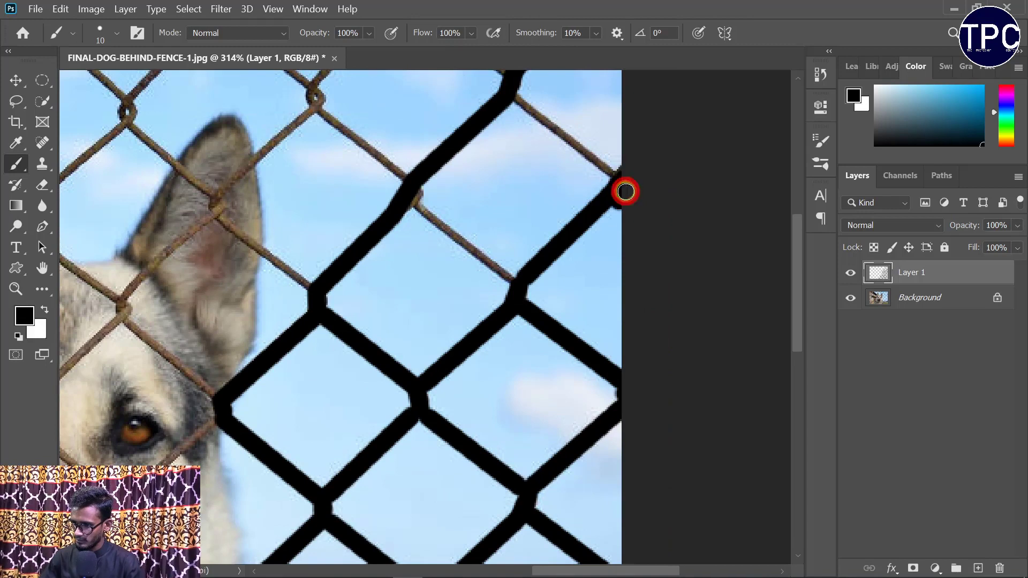
shift+click(514, 85)
click(508, 284)
shift+click(416, 200)
scroll(416, 208, up, 1)
scroll(417, 222, up, 1)
- Cover the top-left wires above and crossing the dog's ear with black strokes
click(500, 211)
shift+click(423, 153)
click(380, 158)
shift+click(315, 237)
drag(316, 237, 319, 259)
shift+click(398, 310)
click(315, 249)
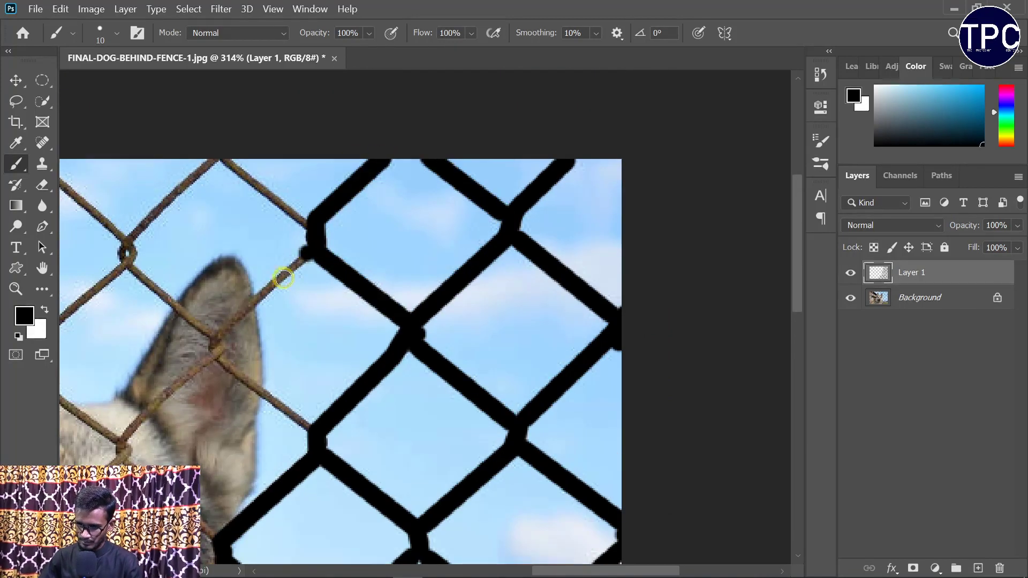
shift+click(214, 355)
shift+click(316, 436)
drag(207, 361, 352, 237)
shift+click(268, 329)
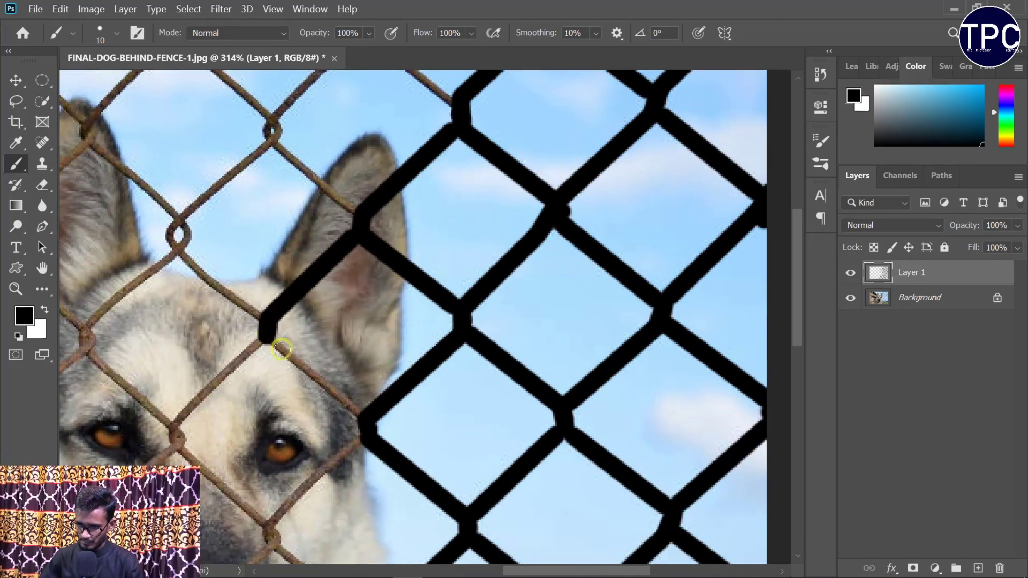
shift+click(357, 410)
- Black out the wires by the dog's mouth down to the bottom edge and toward the nose
scroll(358, 410, down, 1)
scroll(357, 375, down, 1)
shift+click(276, 417)
scroll(275, 417, down, 1)
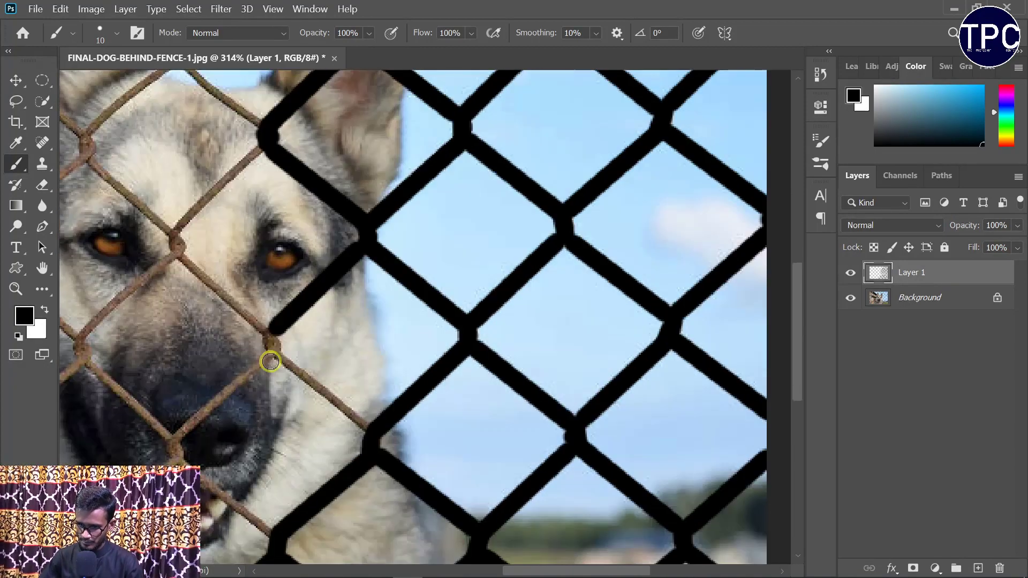
shift+click(363, 424)
scroll(363, 424, down, 1)
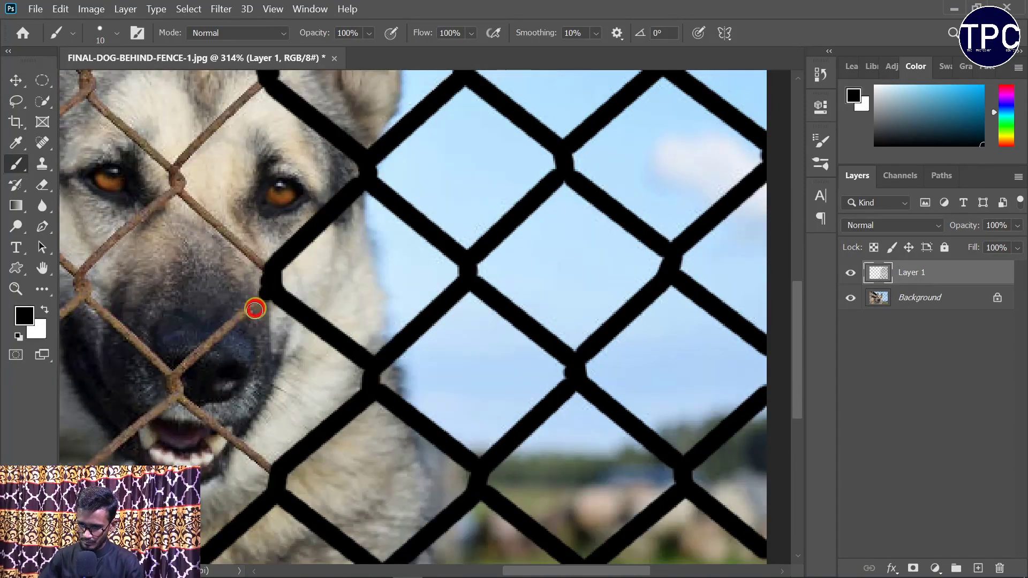
shift+click(175, 371)
scroll(176, 370, down, 1)
shift+click(81, 371)
scroll(81, 321, down, 1)
shift+click(177, 347)
drag(234, 314, 293, 300)
scroll(293, 301, left, 2)
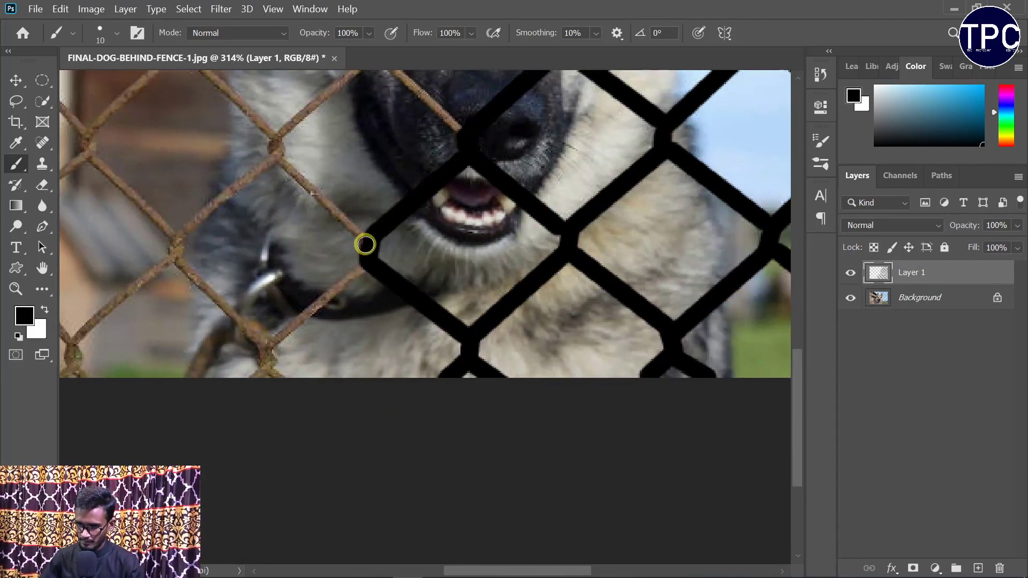
shift+click(264, 360)
shift+click(256, 375)
click(263, 348)
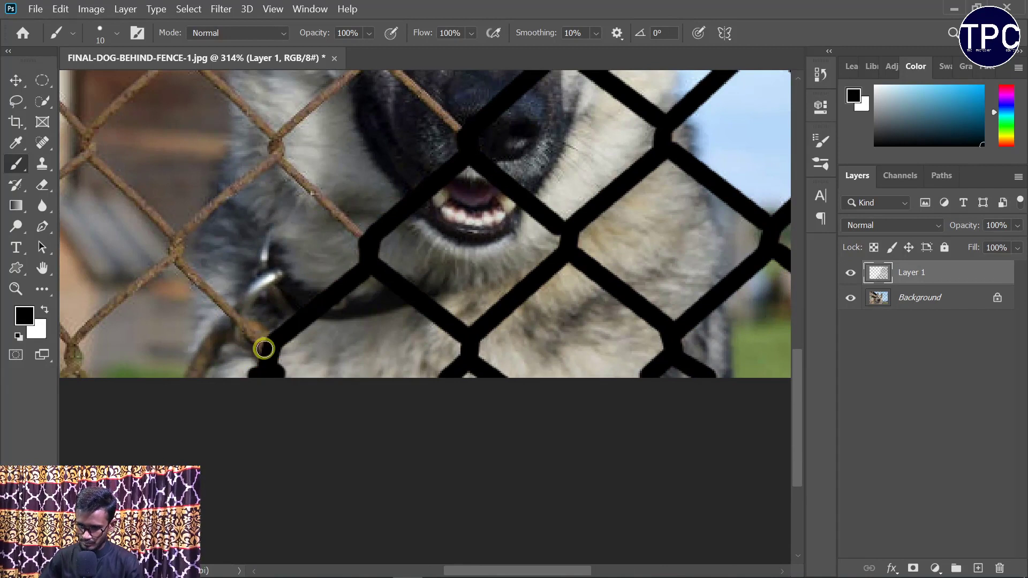
shift+click(177, 248)
shift+click(275, 152)
- Paint the wires over the nose, muzzle and forehead up to the joint between the ears
scroll(356, 239, up, 1)
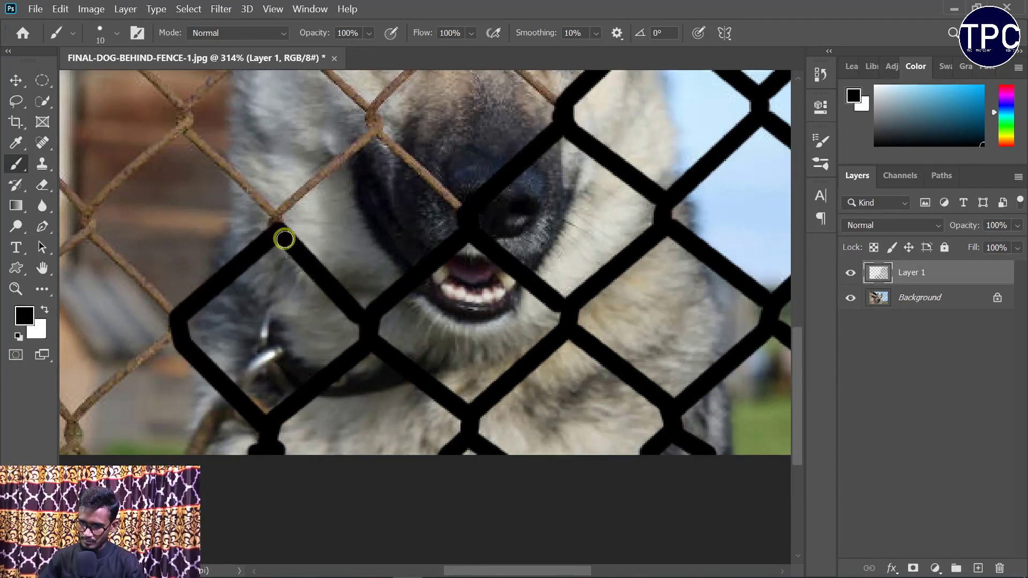
shift+click(183, 129)
shift+click(371, 133)
shift+click(454, 209)
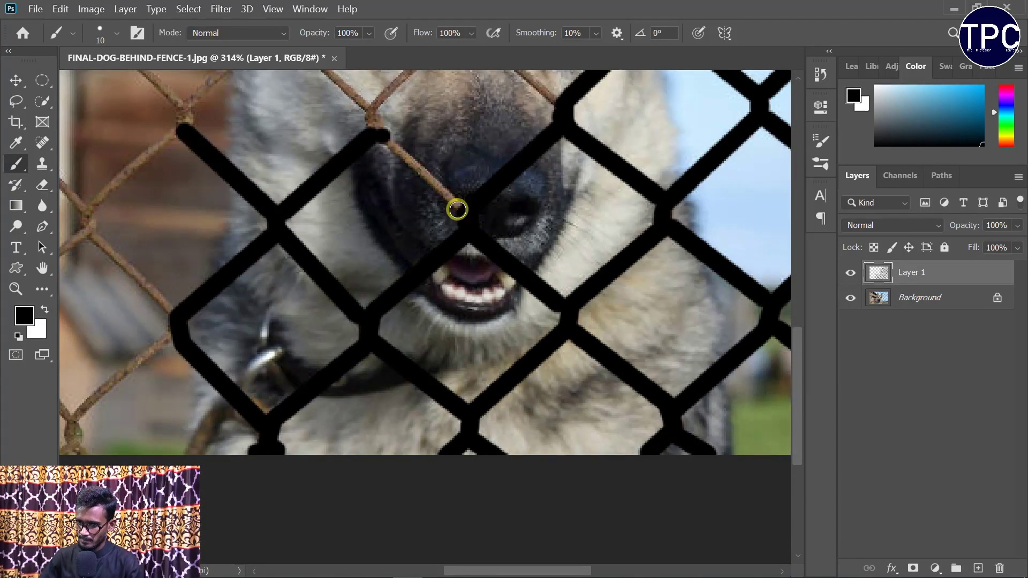
scroll(425, 214, up, 1)
scroll(424, 213, up, 1)
shift+click(371, 198)
shift+click(462, 119)
scroll(471, 190, up, 2)
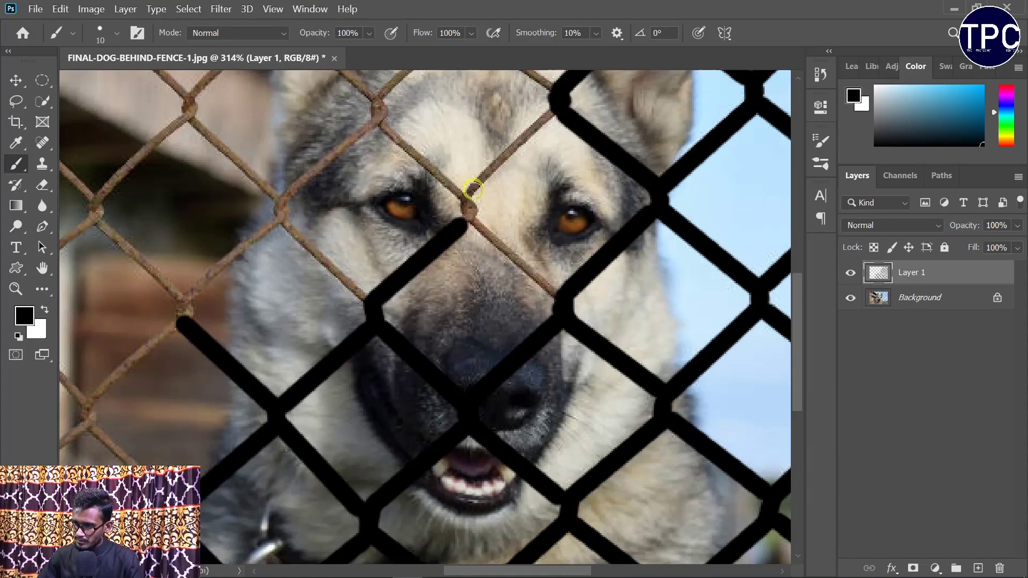
shift+click(550, 285)
scroll(466, 264, up, 2)
scroll(555, 211, up, 2)
shift+click(470, 177)
scroll(471, 177, up, 1)
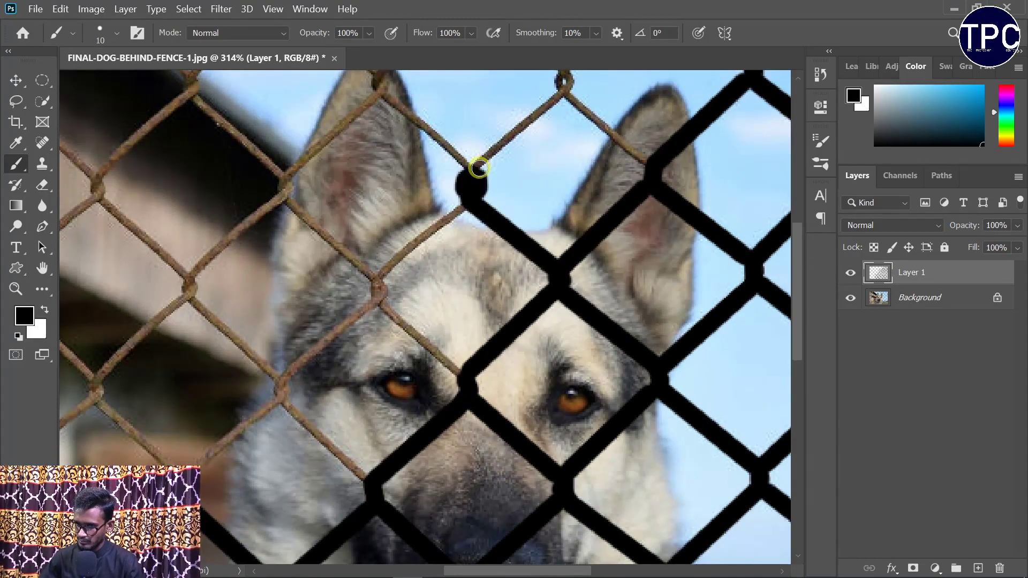
shift+click(564, 84)
scroll(564, 84, up, 2)
shift+click(646, 246)
scroll(567, 176, up, 1)
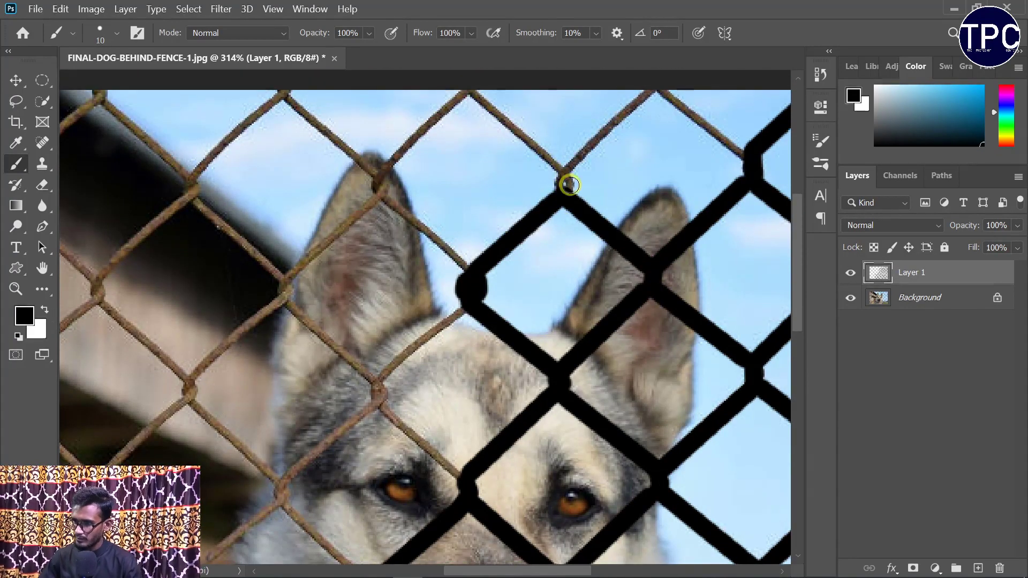
- Cover the wires across the sky, beside the left ear and near the eye
shift+click(654, 91)
shift+click(745, 154)
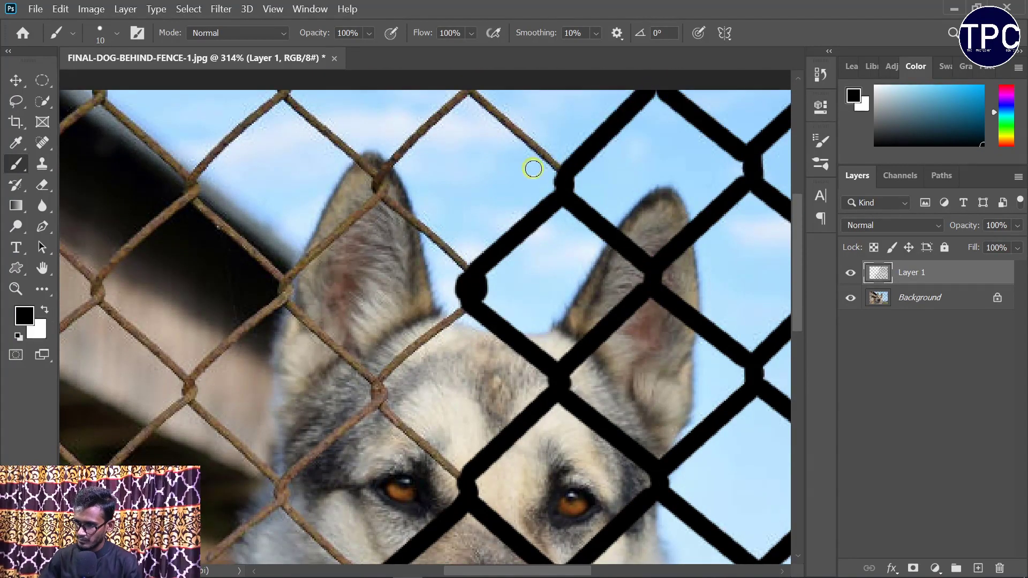
click(559, 171)
shift+click(464, 92)
shift+click(379, 182)
shift+click(465, 267)
click(379, 182)
shift+click(279, 289)
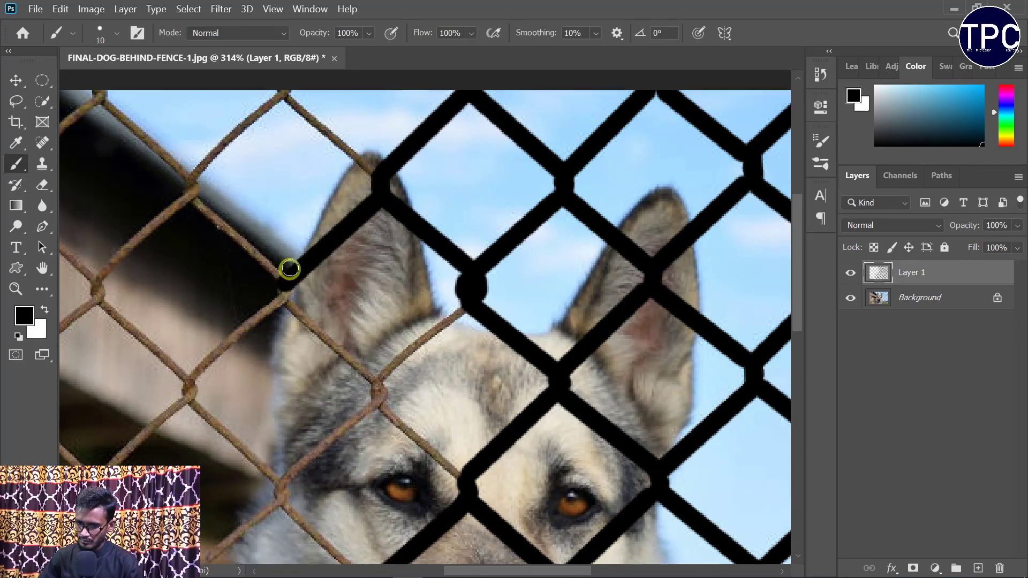
scroll(283, 214, down, 2)
shift+click(369, 292)
scroll(378, 294, down, 1)
shift+click(461, 348)
click(368, 279)
shift+click(284, 348)
scroll(281, 283, down, 2)
- Trace the wires beside the cheek, at the lower left and along the left edge
click(281, 283)
shift+click(367, 364)
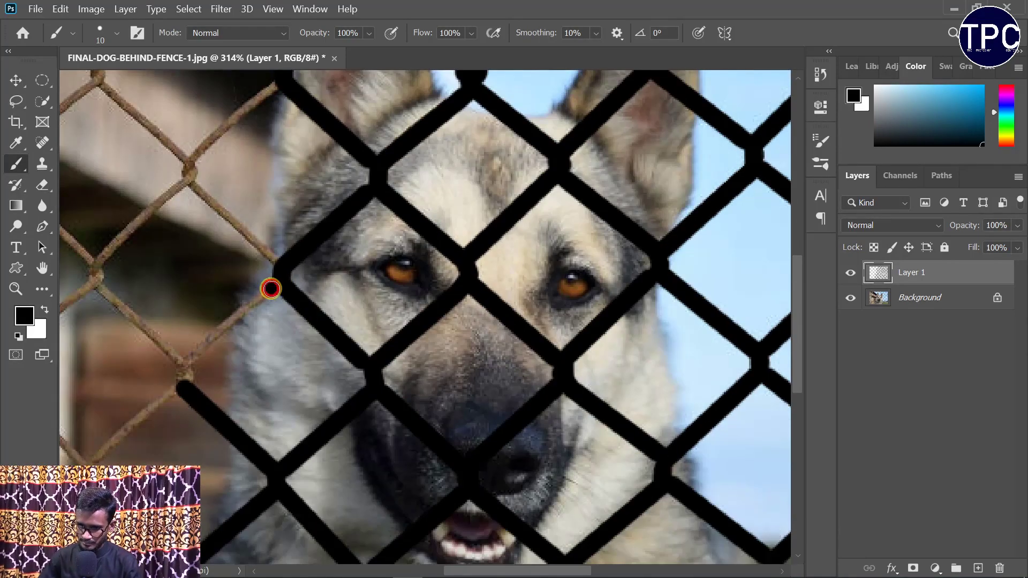
scroll(186, 362, down, 1)
shift+click(185, 327)
scroll(88, 418, down, 3)
click(88, 302)
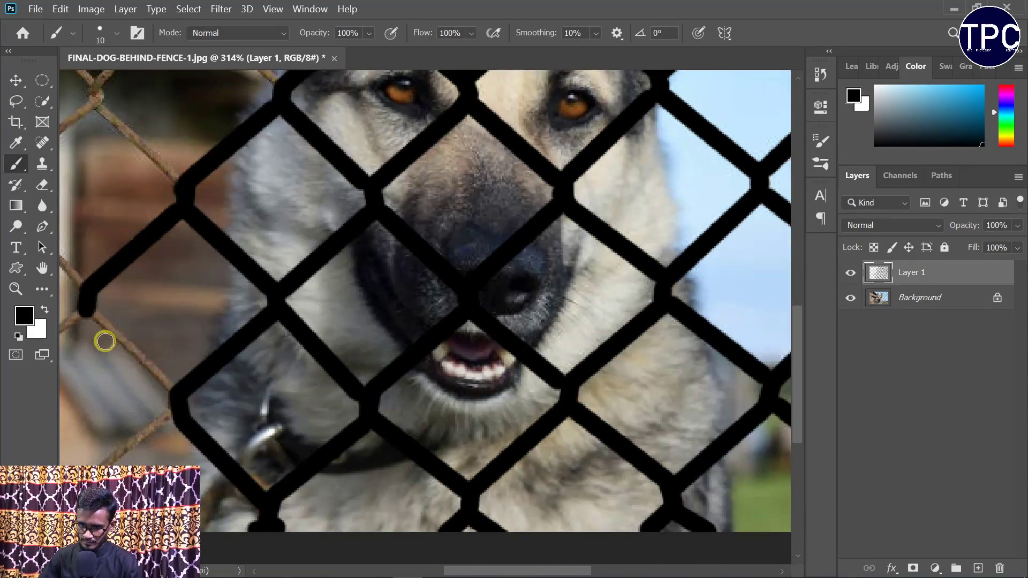
shift+click(174, 390)
scroll(167, 349, down, 1)
shift+click(79, 440)
scroll(349, 390, left, 5)
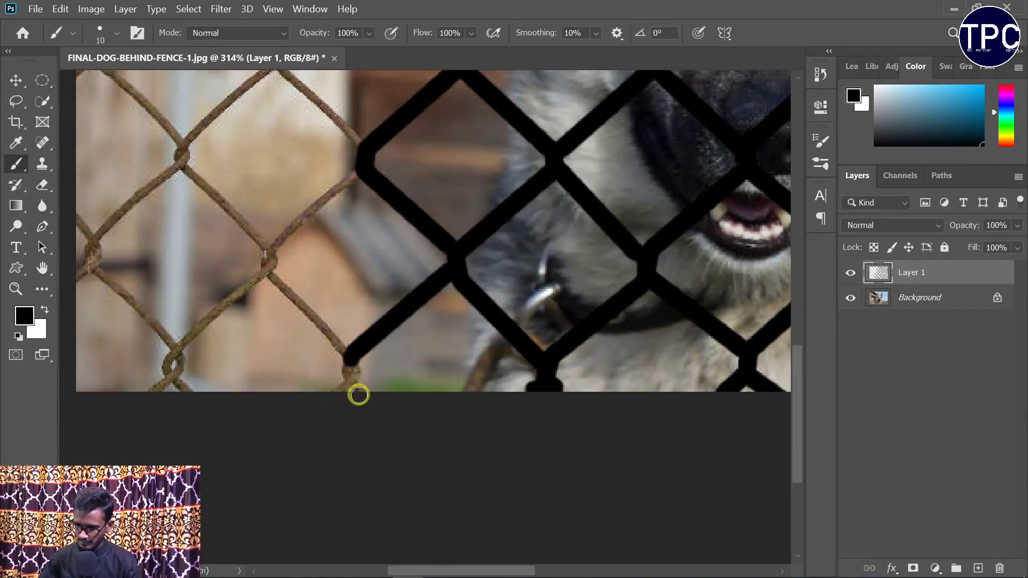
shift+click(356, 393)
shift+click(261, 267)
shift+click(359, 172)
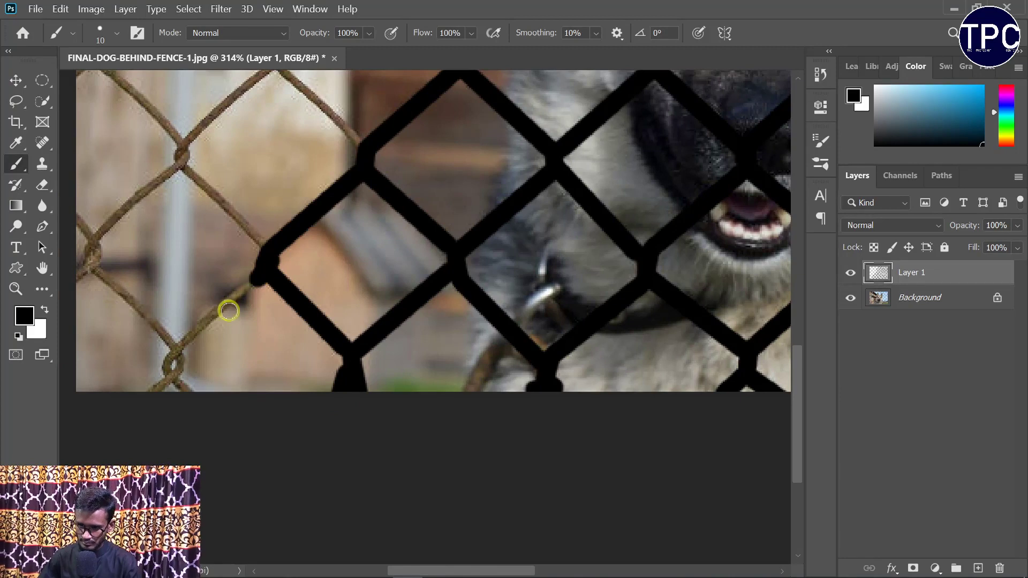
scroll(170, 354, down, 1)
shift+click(166, 333)
scroll(161, 305, up, 1)
shift+click(93, 257)
shift+click(91, 224)
shift+click(181, 157)
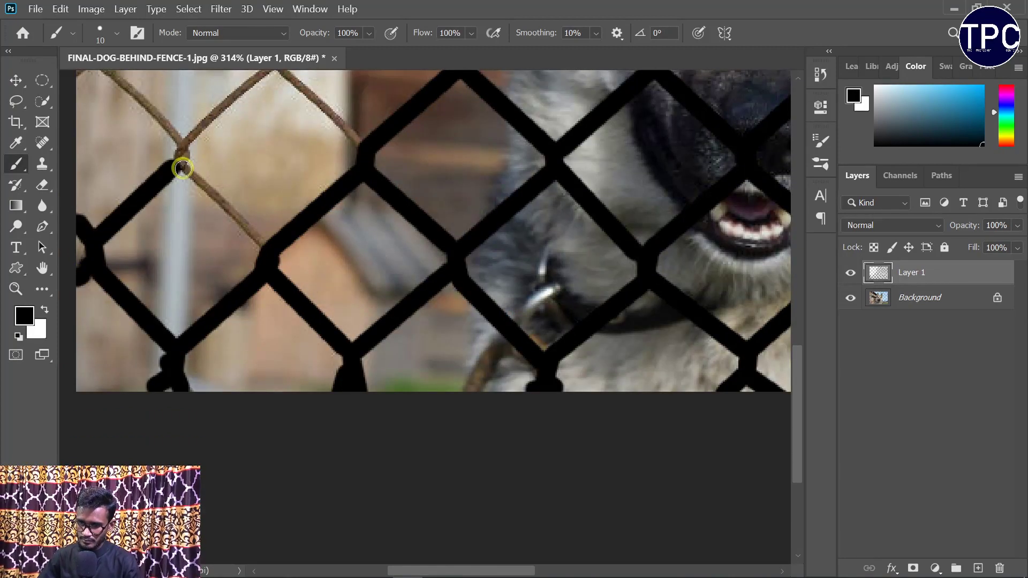
- Black out the wires rising toward the dog's eye and ear and the top background
scroll(181, 191, up, 1)
scroll(268, 193, up, 1)
shift+click(278, 167)
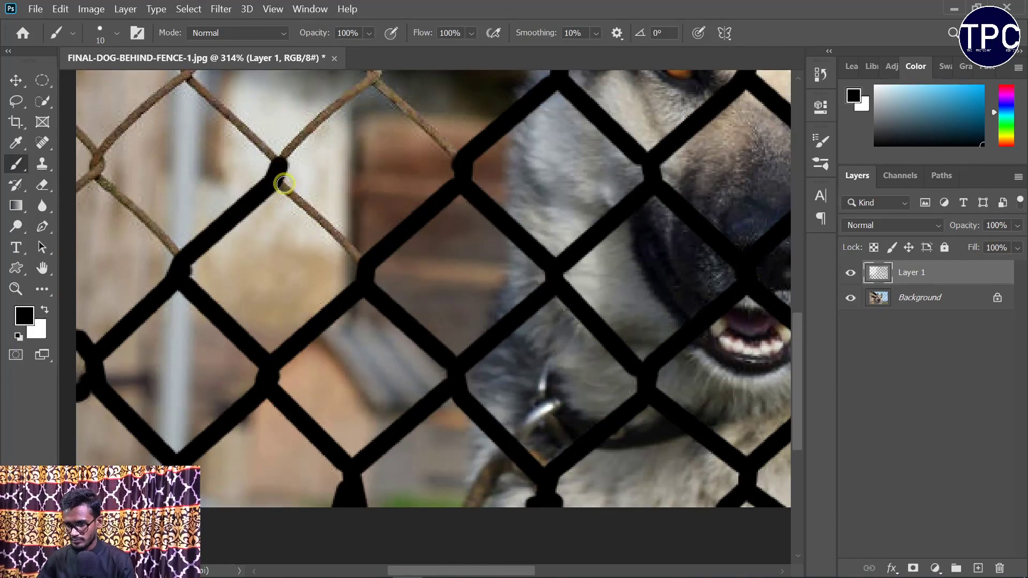
scroll(276, 219, up, 1)
shift+click(376, 129)
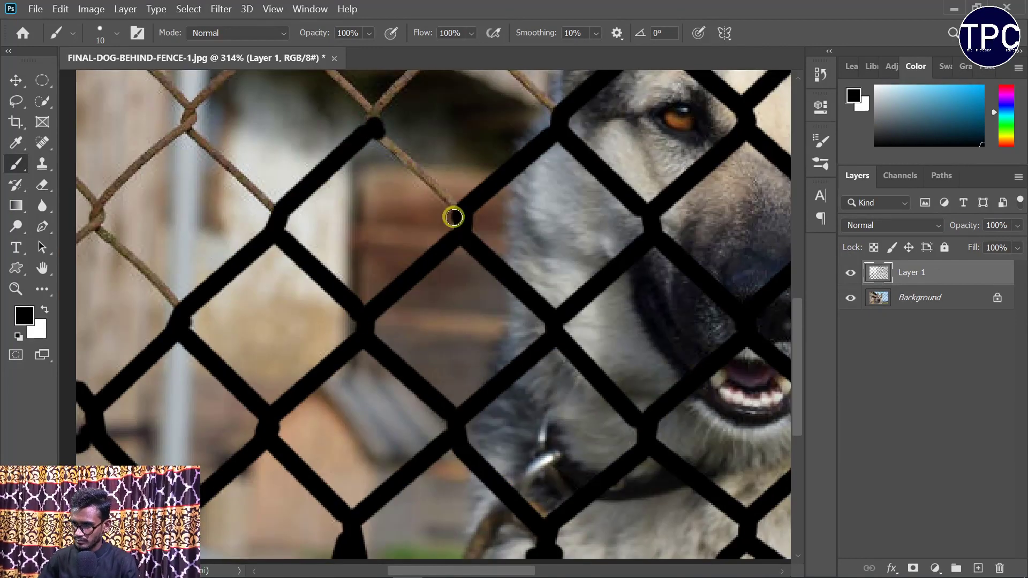
scroll(423, 192, up, 1)
scroll(391, 176, up, 1)
shift+click(468, 155)
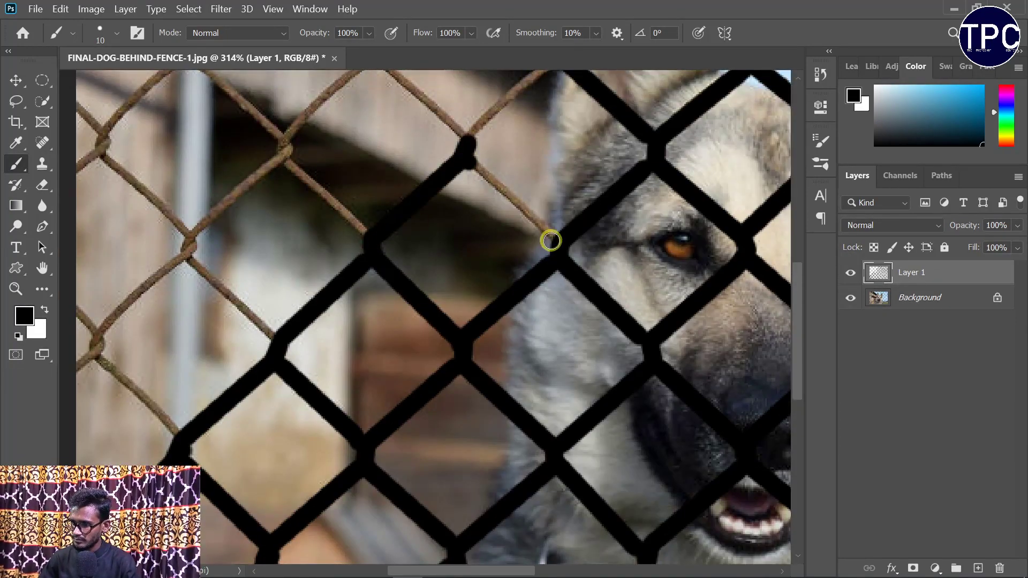
scroll(539, 241, up, 2)
shift+click(557, 163)
shift+click(372, 152)
scroll(386, 193, up, 1)
shift+click(478, 141)
scroll(536, 224, up, 2)
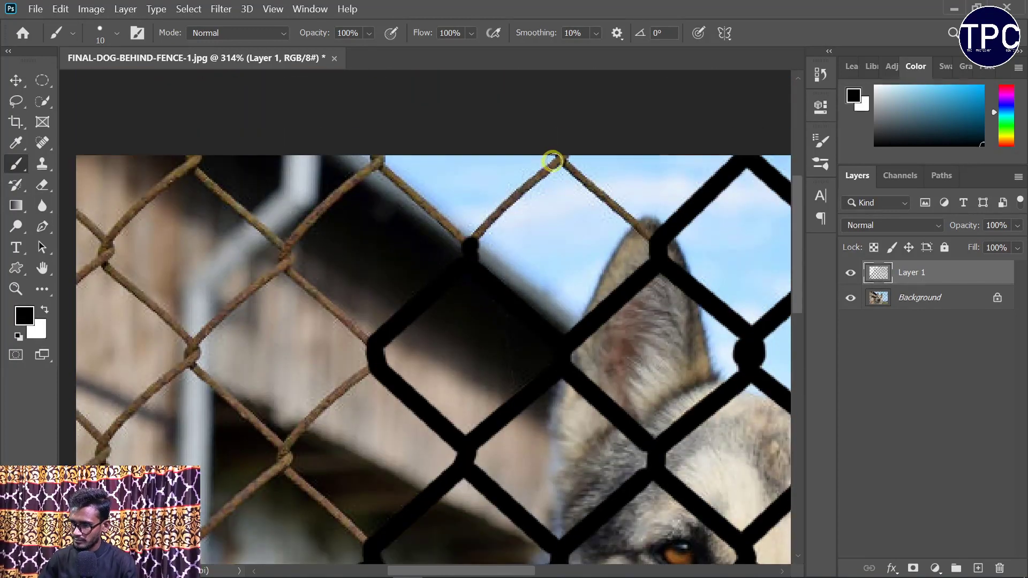
shift+click(551, 156)
shift+click(644, 229)
- Paint the background fence wires from the marked joint down to the lower junction
drag(449, 259, 591, 244)
click(506, 156)
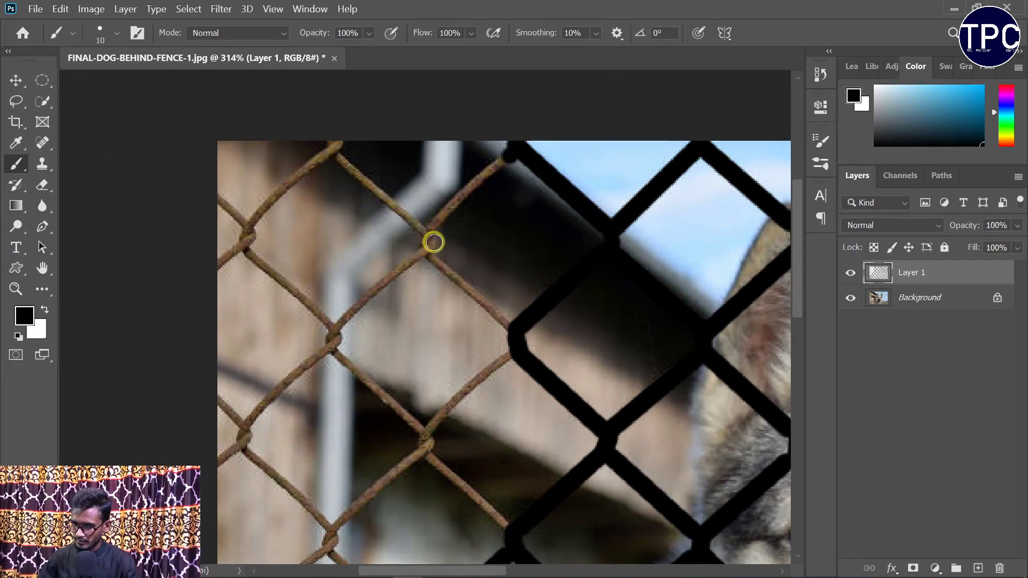
shift+click(470, 192)
shift+click(431, 256)
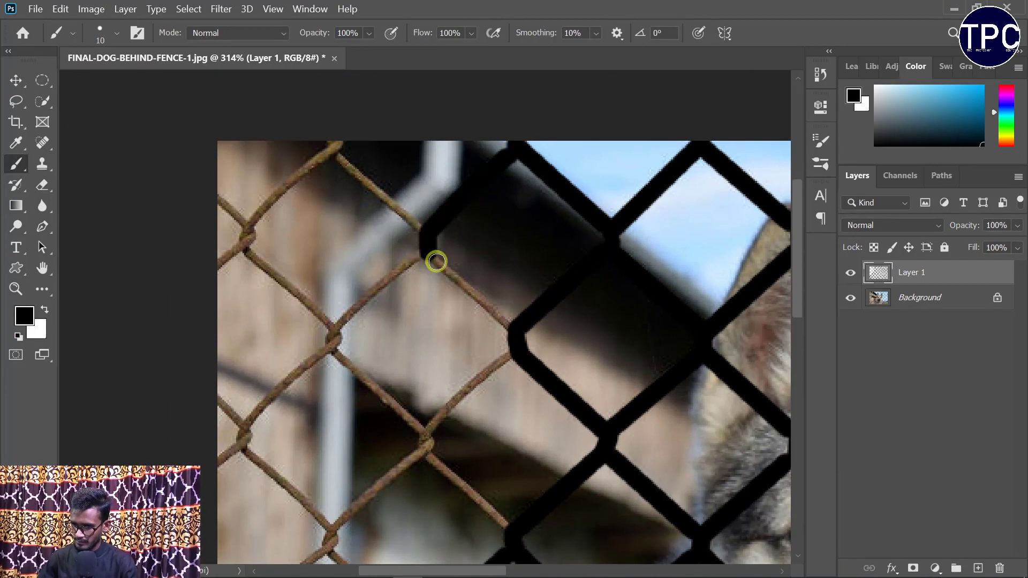
click(511, 327)
shift+click(417, 255)
shift+click(331, 329)
- Cover the remaining brown wire segments near the bottom and top edges in black
shift+click(333, 140)
drag(332, 140, 245, 249)
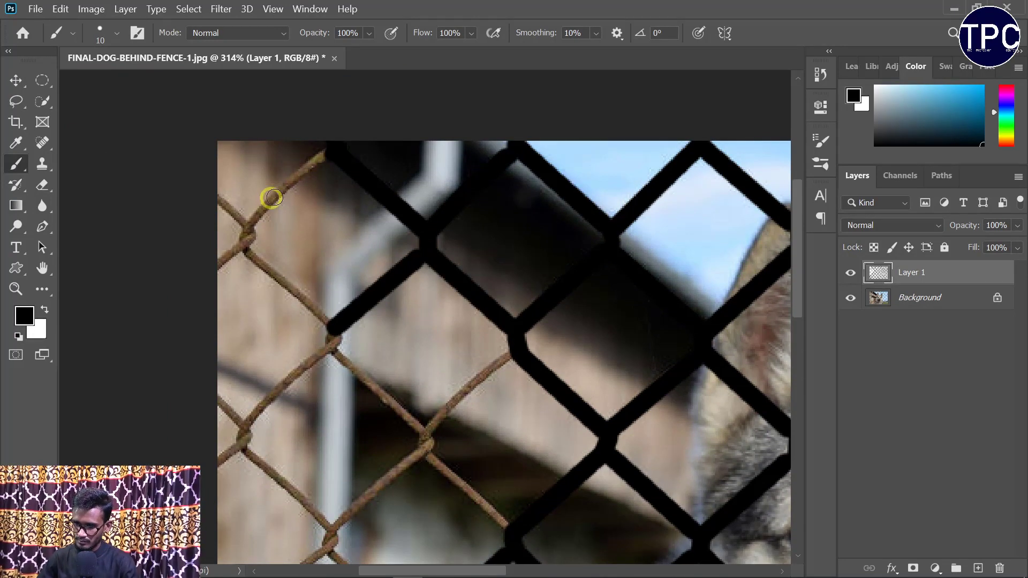
shift+click(333, 333)
scroll(333, 310, down, 1)
shift+click(428, 412)
shift+click(429, 401)
scroll(429, 352, down, 2)
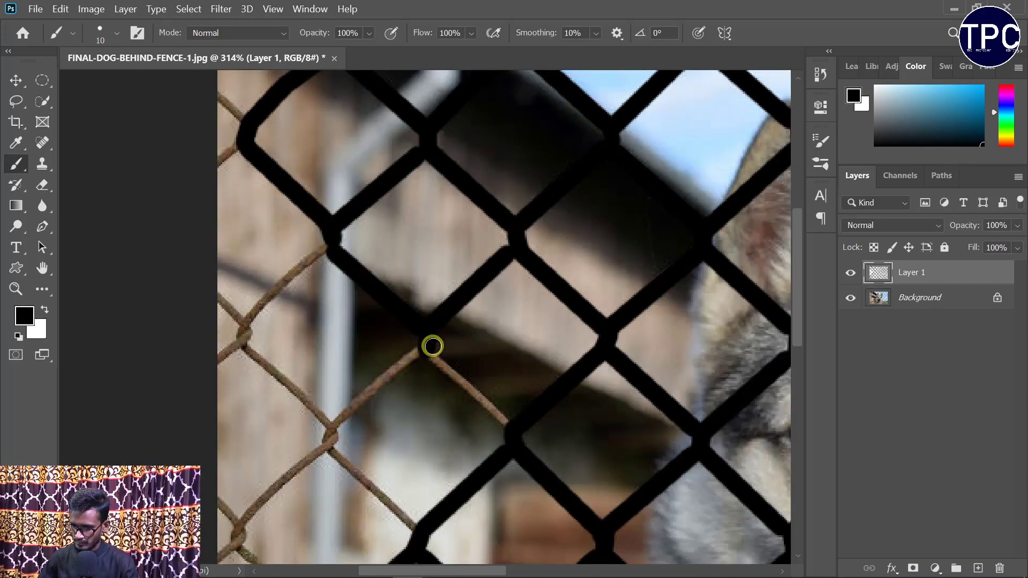
shift+click(504, 420)
scroll(418, 307, down, 2)
scroll(374, 321, down, 2)
scroll(354, 321, down, 2)
shift+click(337, 327)
shift+click(416, 399)
scroll(298, 324, down, 2)
scroll(298, 323, down, 2)
click(316, 405)
shift+click(224, 336)
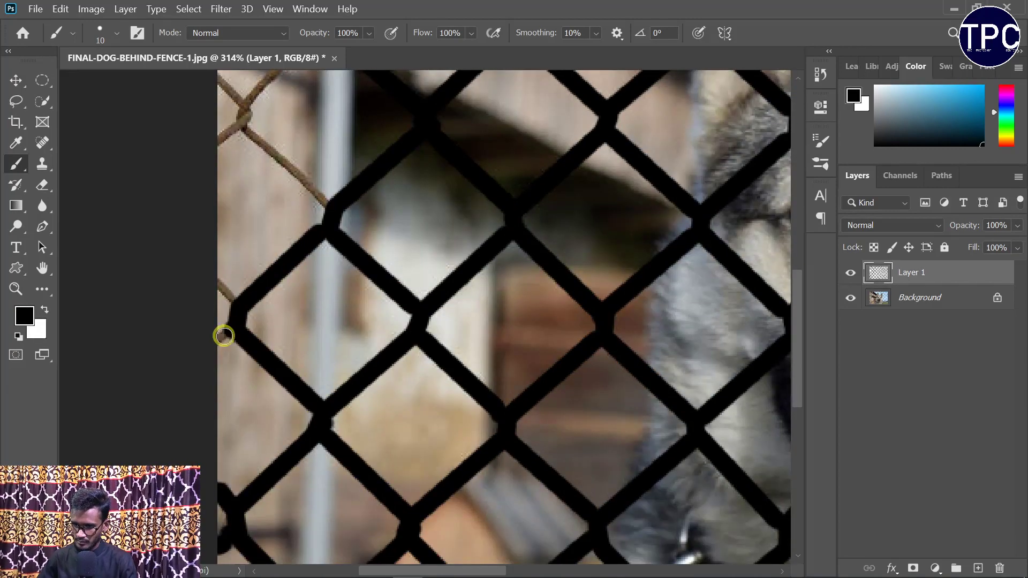
click(323, 207)
shift+click(249, 128)
scroll(250, 172, up, 4)
shift+click(231, 179)
shift+click(219, 162)
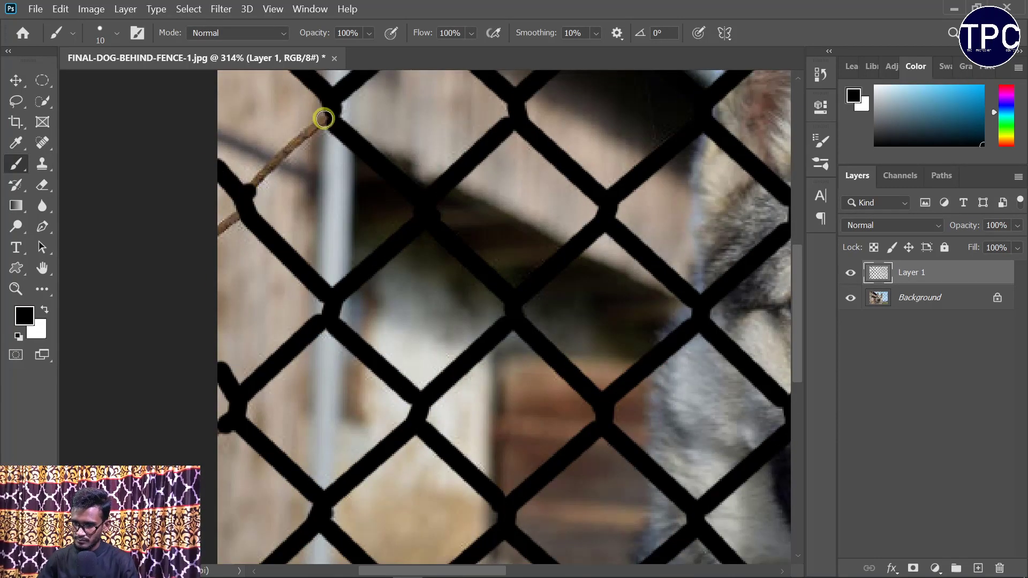
shift+click(323, 119)
scroll(310, 182, up, 2)
scroll(298, 243, up, 2)
scroll(323, 238, up, 3)
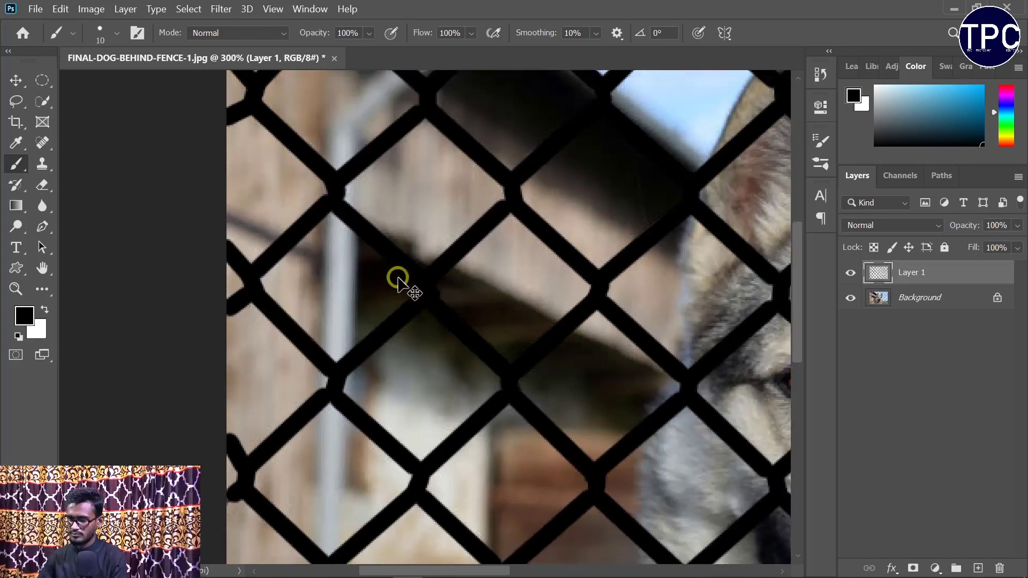
scroll(381, 276, down, 5)
scroll(513, 332, up, 1)
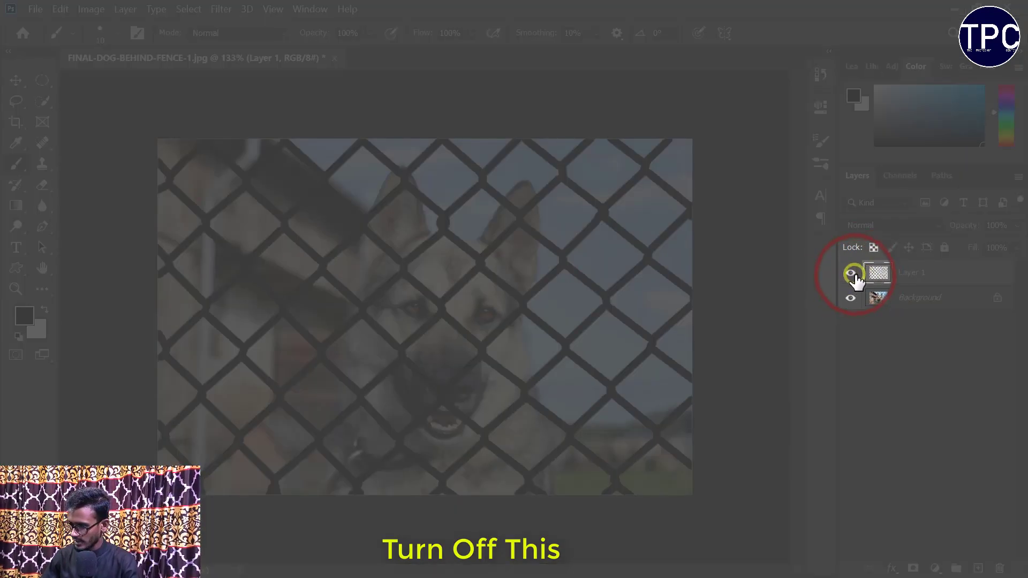
- Hide Layer 1, make Background active, and load Layer 1's fence pixels as a selection
click(850, 274)
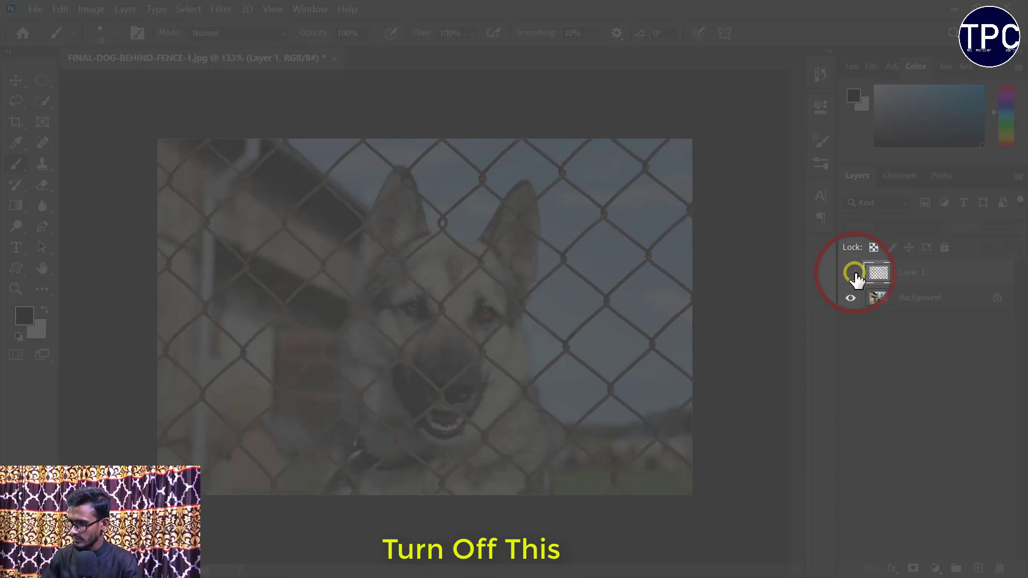
click(919, 298)
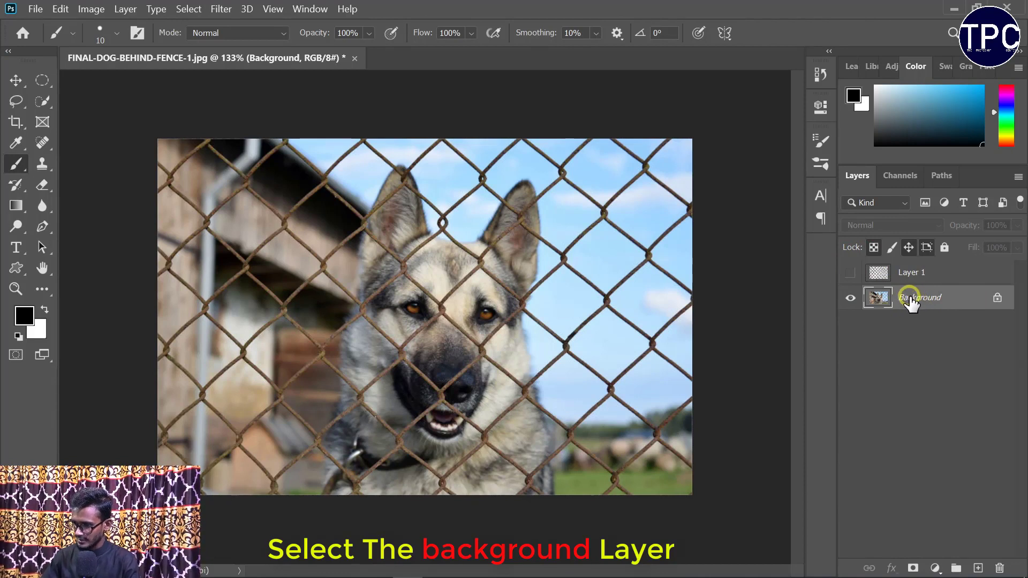
key(ctrl+0)
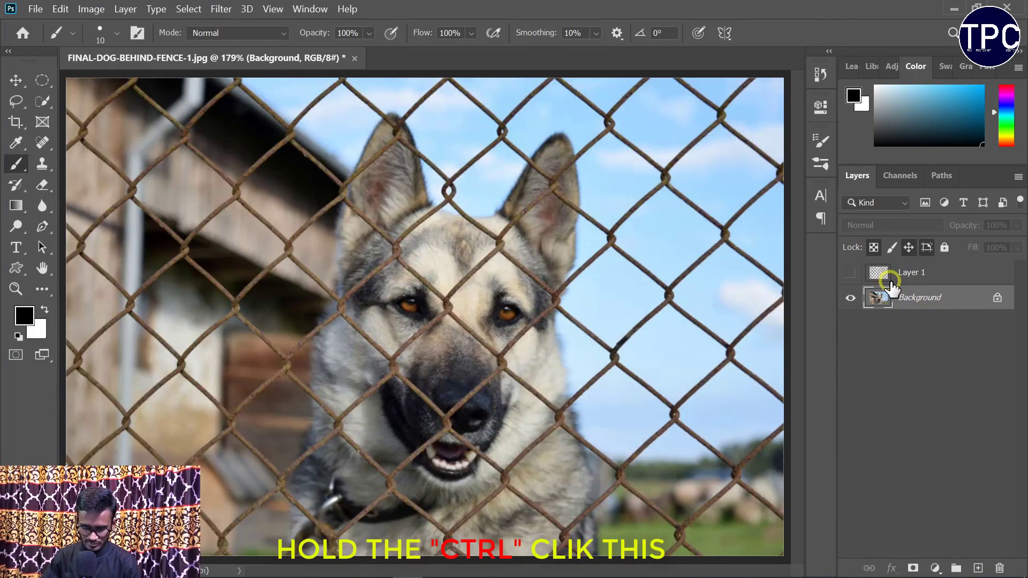
ctrl+click(879, 273)
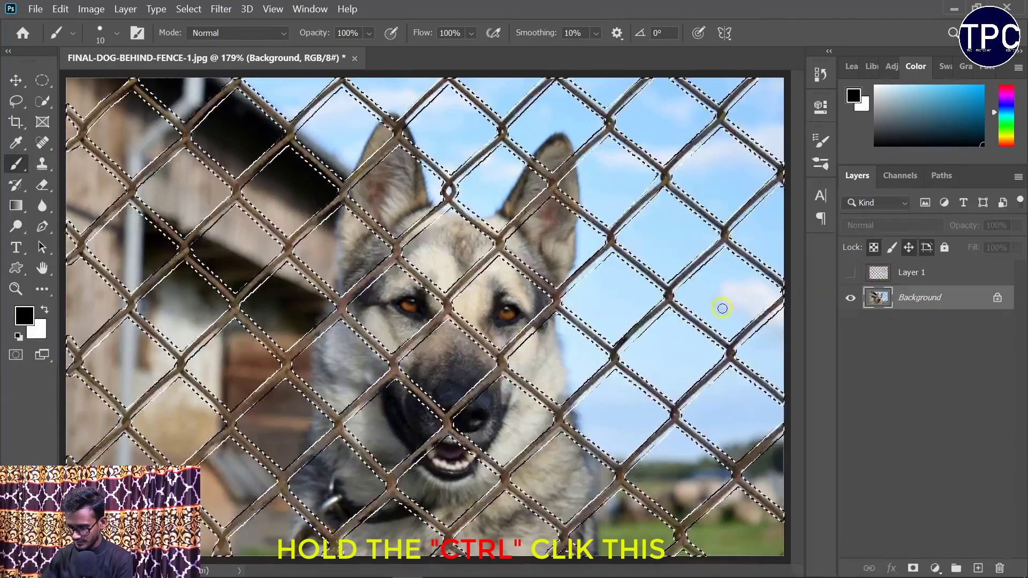
key(ctrl+minus)
key(ctrl+minus)
key(ctrl+minus)
key(ctrl+plus)
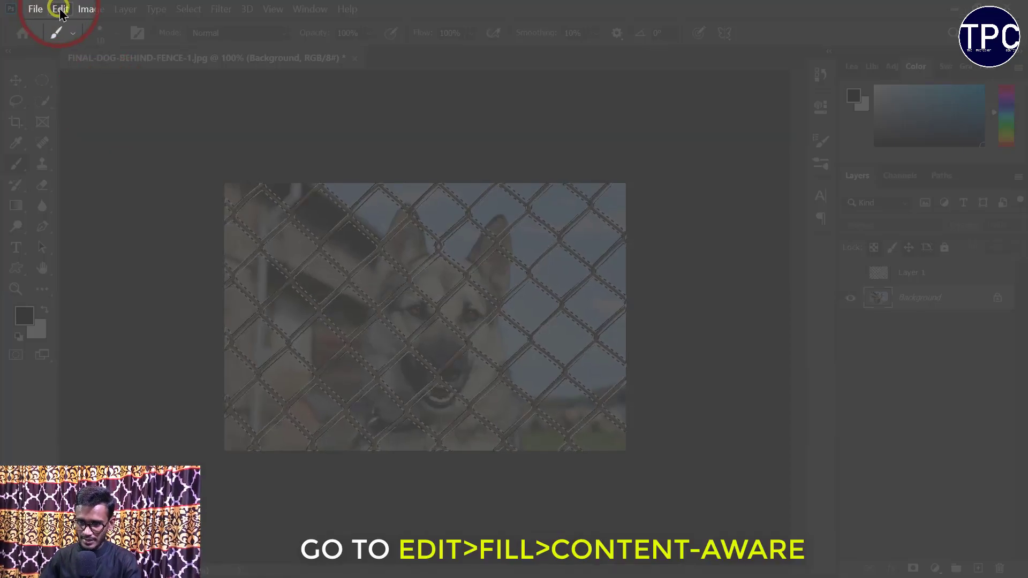
click(60, 11)
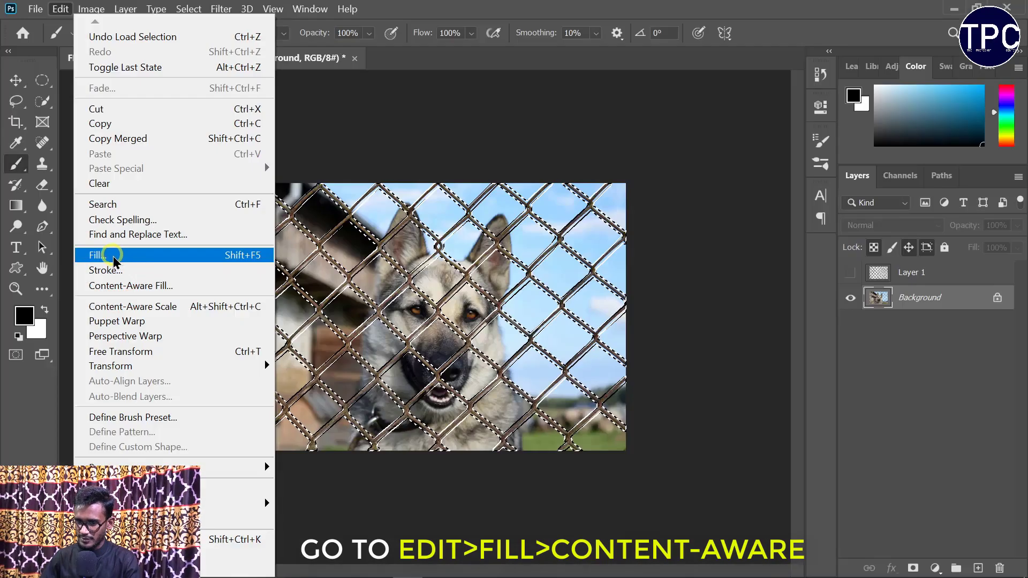
click(115, 256)
click(449, 148)
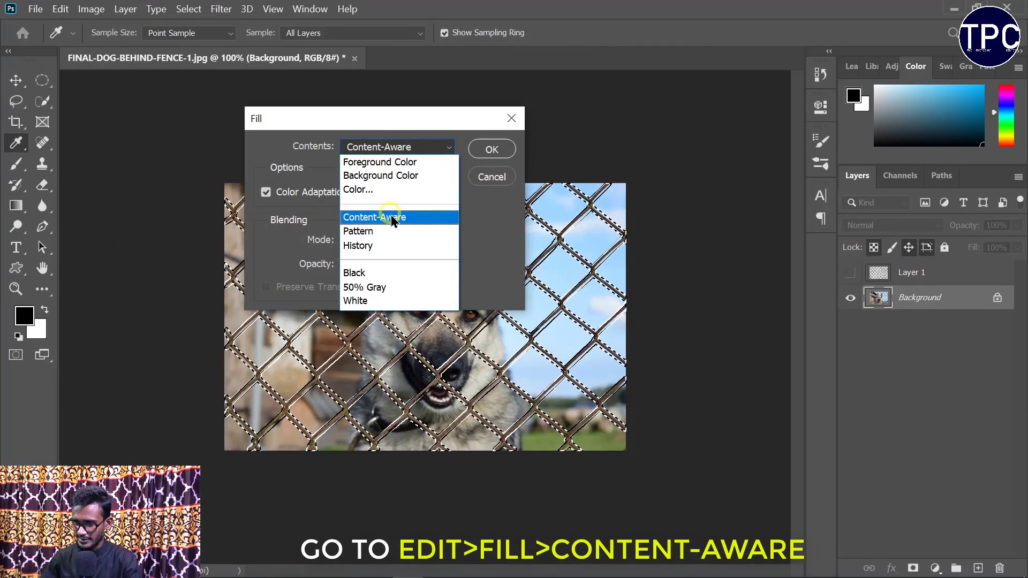
click(392, 217)
click(488, 150)
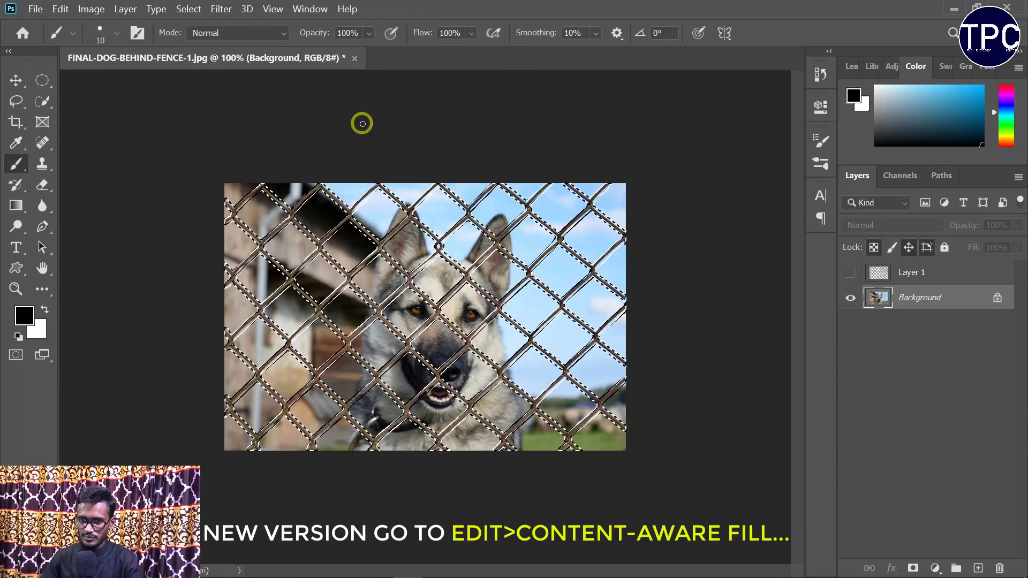
- Run Content-Aware Fill on the fence selection with Output To set to New Layer
click(36, 9)
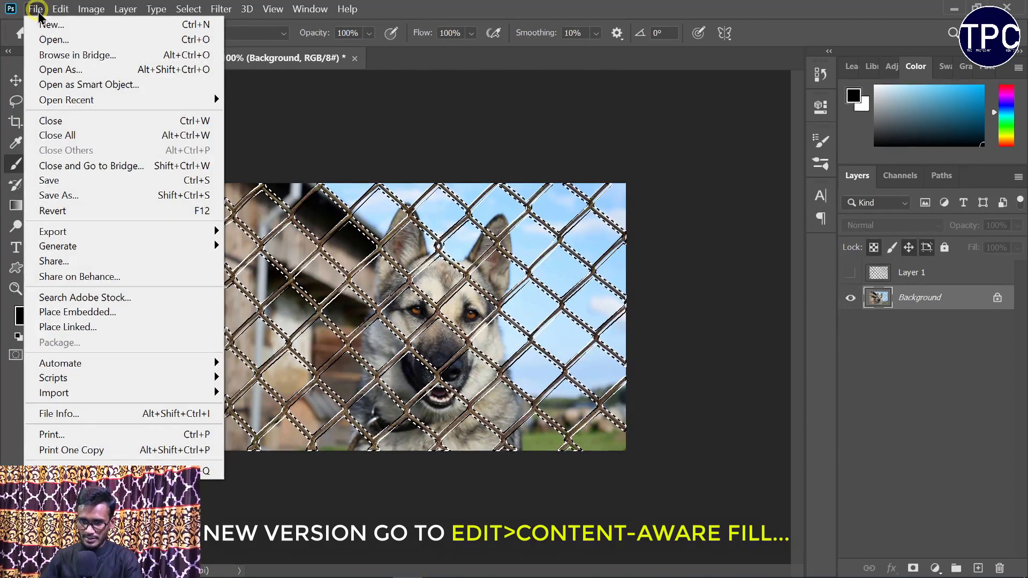
click(61, 9)
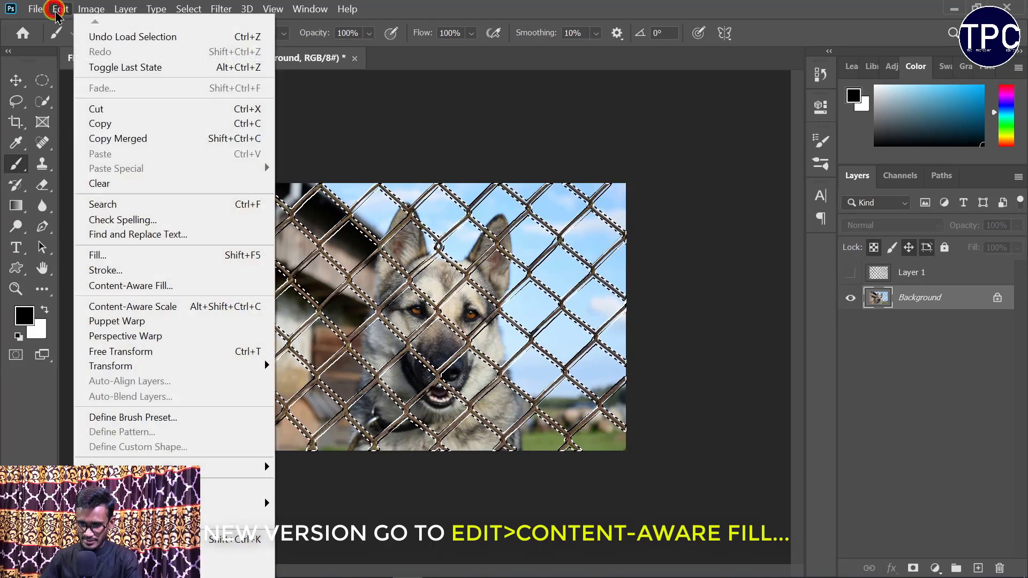
click(154, 289)
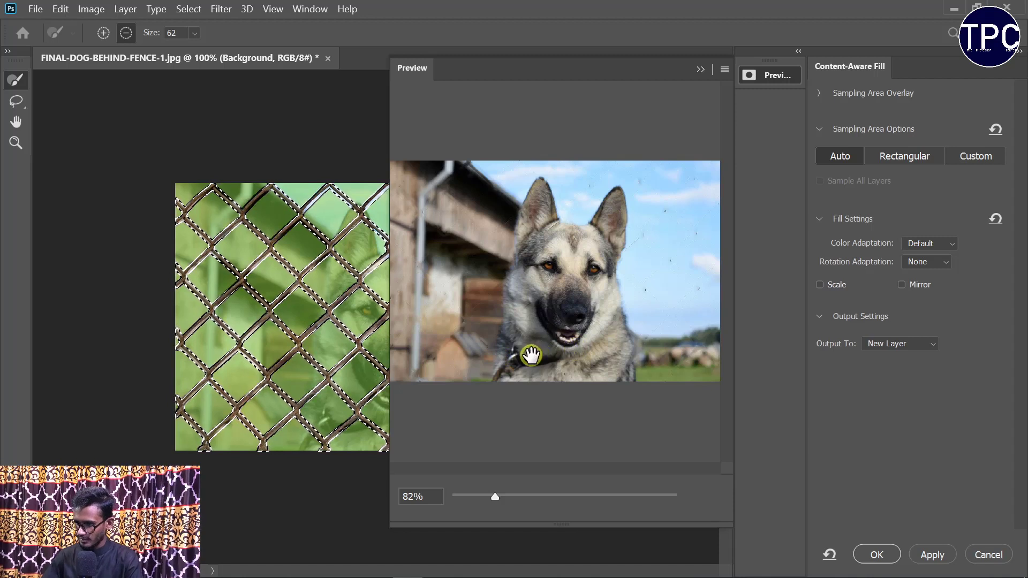
drag(496, 497, 498, 497)
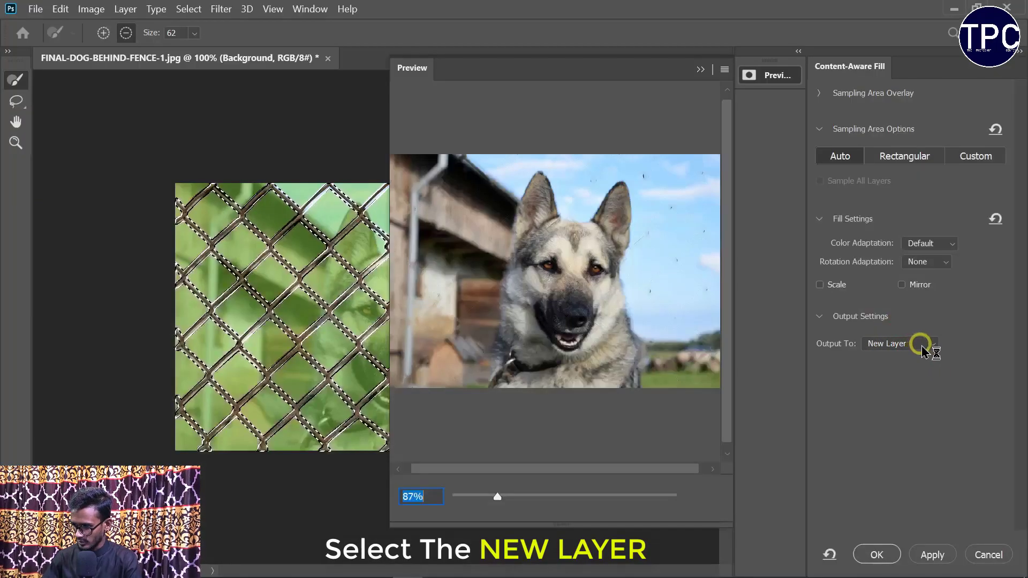
click(936, 345)
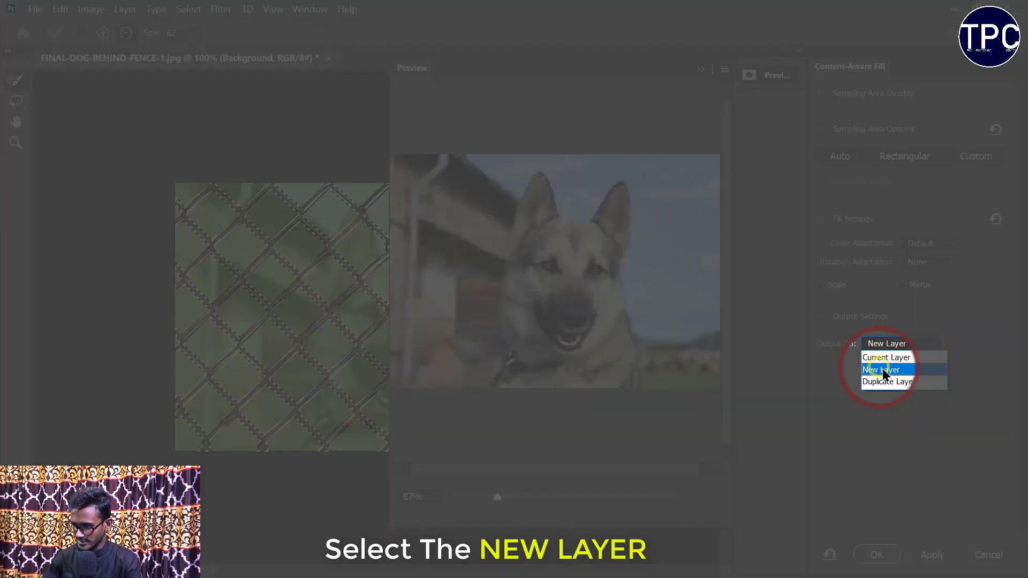
click(881, 369)
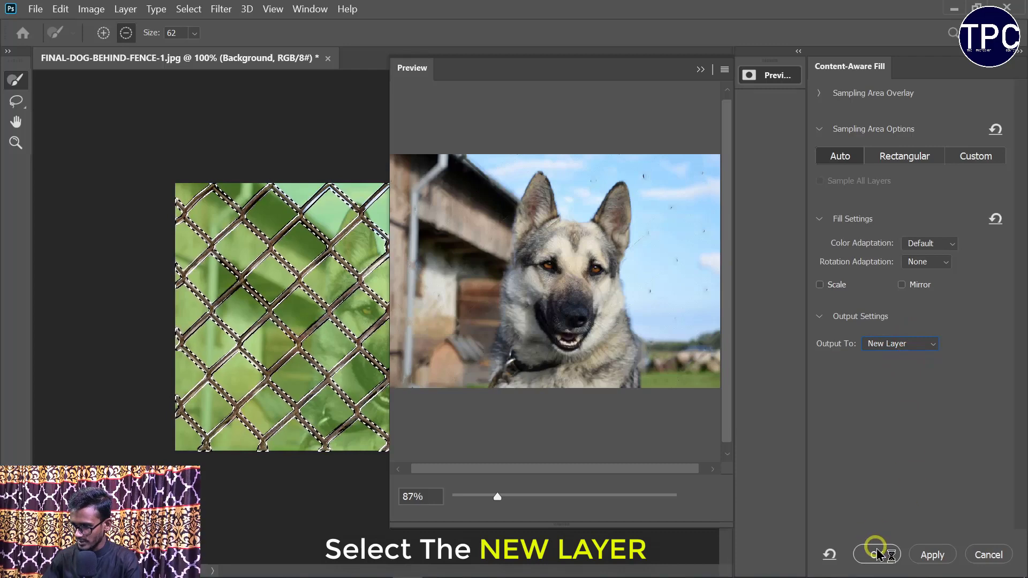
click(876, 556)
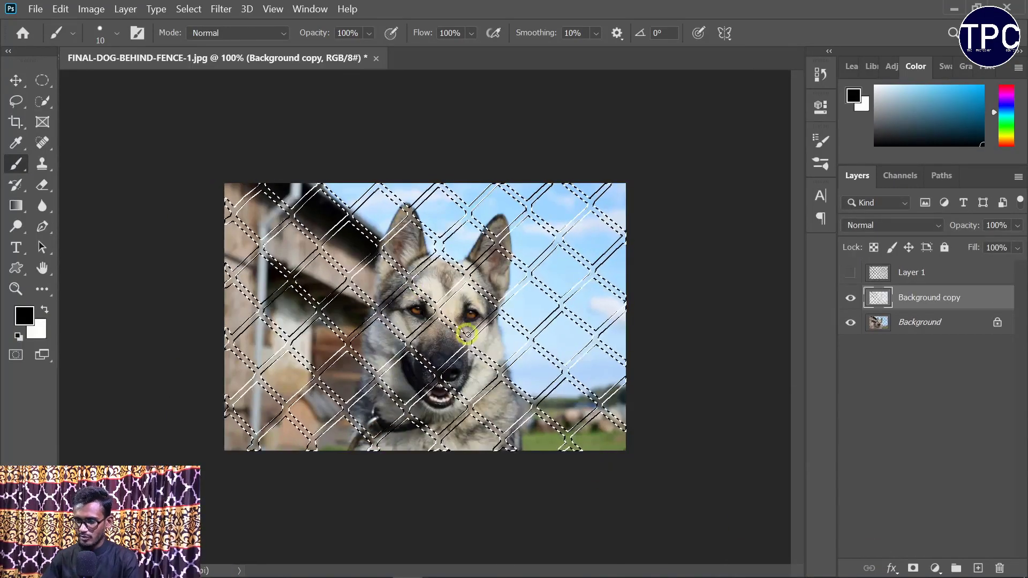
- Deselect the fence outline and zoom into the dog's face to inspect leftover specks
key(ctrl+d)
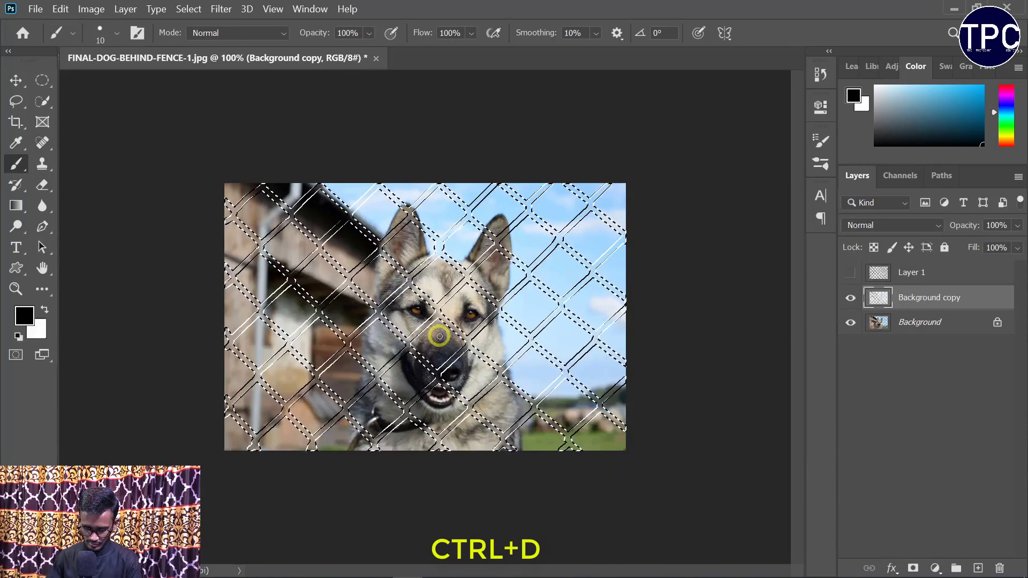
key(ctrl+d)
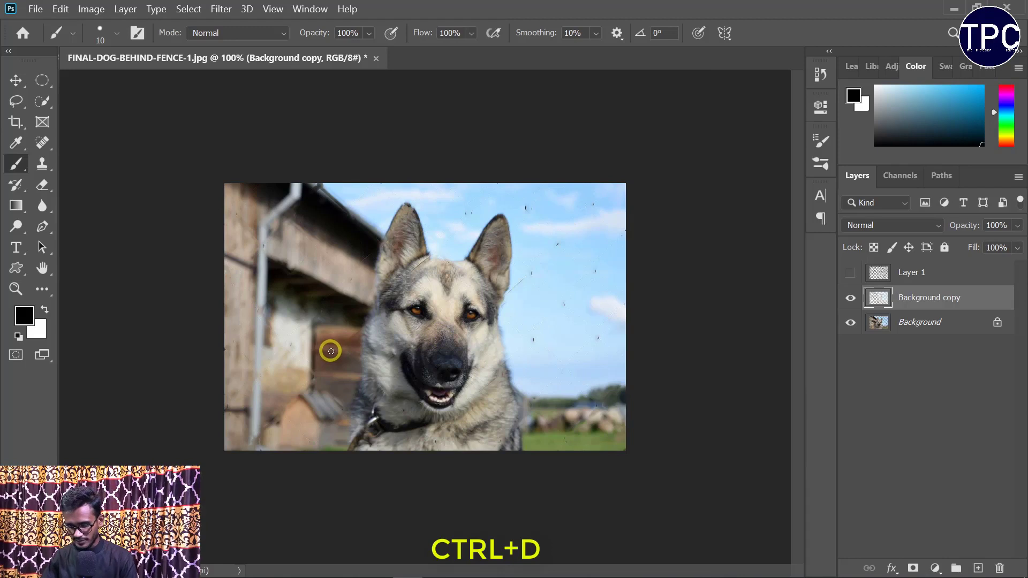
scroll(423, 360, up, 2)
scroll(431, 361, up, 1)
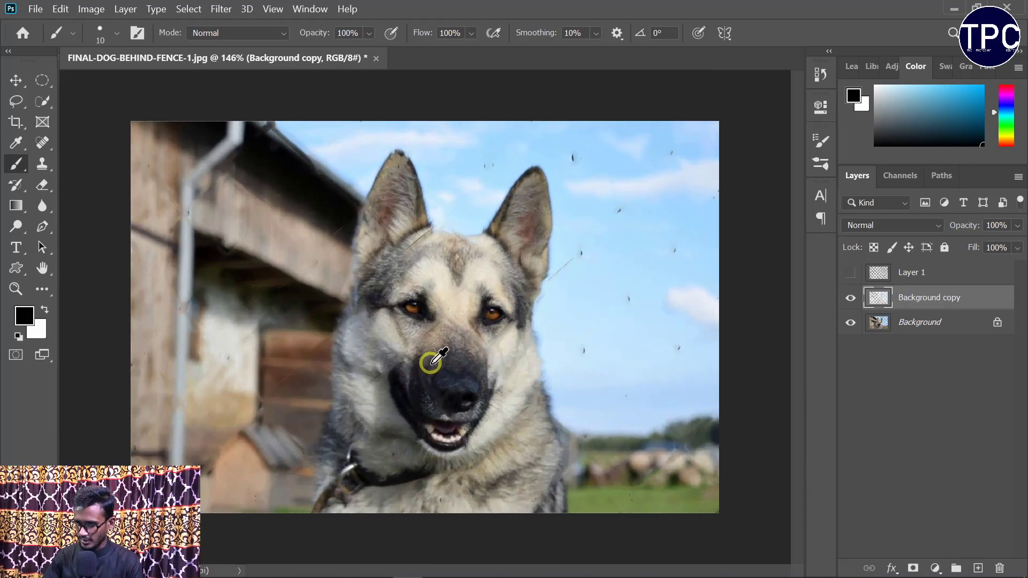
scroll(434, 359, up, 2)
scroll(435, 358, up, 1)
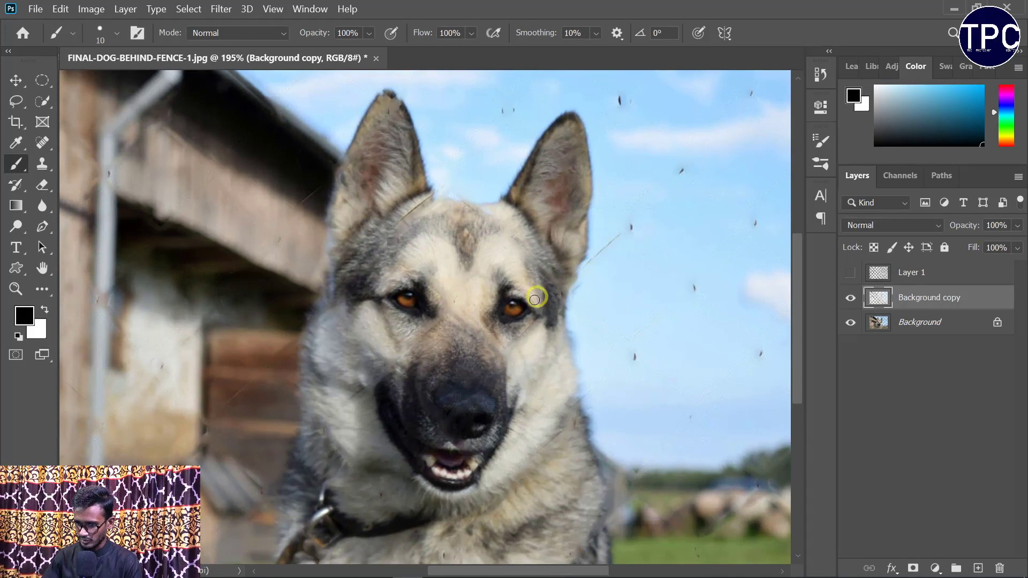
scroll(507, 322, up, 1)
scroll(507, 320, up, 2)
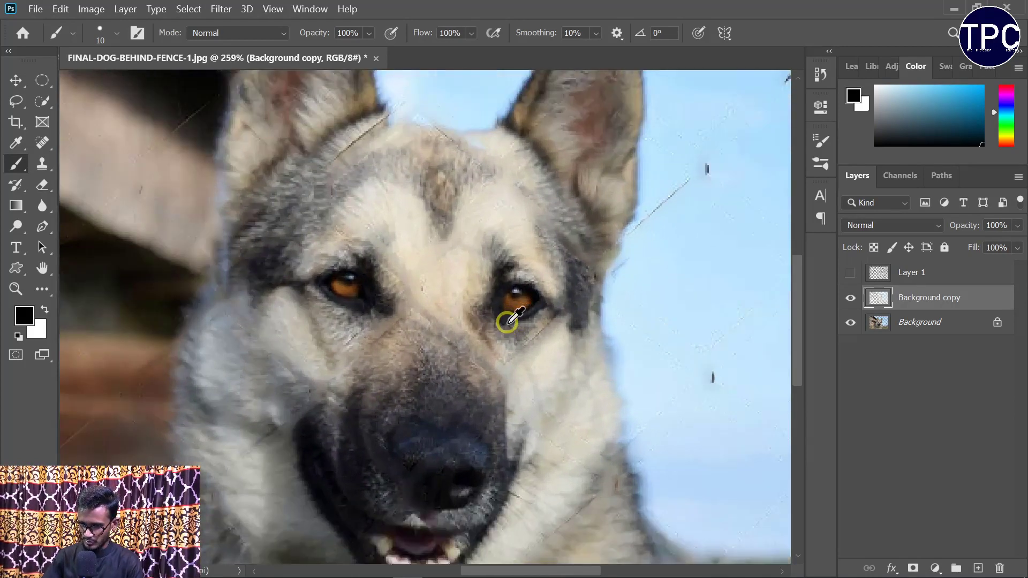
scroll(507, 320, up, 1)
scroll(393, 276, up, 1)
scroll(391, 273, up, 1)
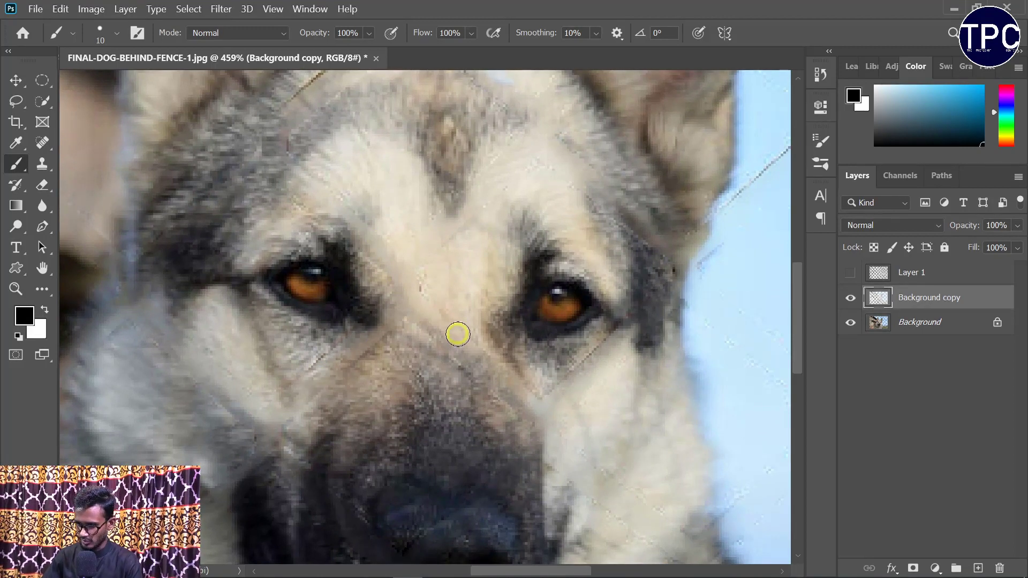
- Zoom back out and choose a retouching tool for the remaining specks
scroll(447, 272, down, 1)
scroll(446, 268, down, 1)
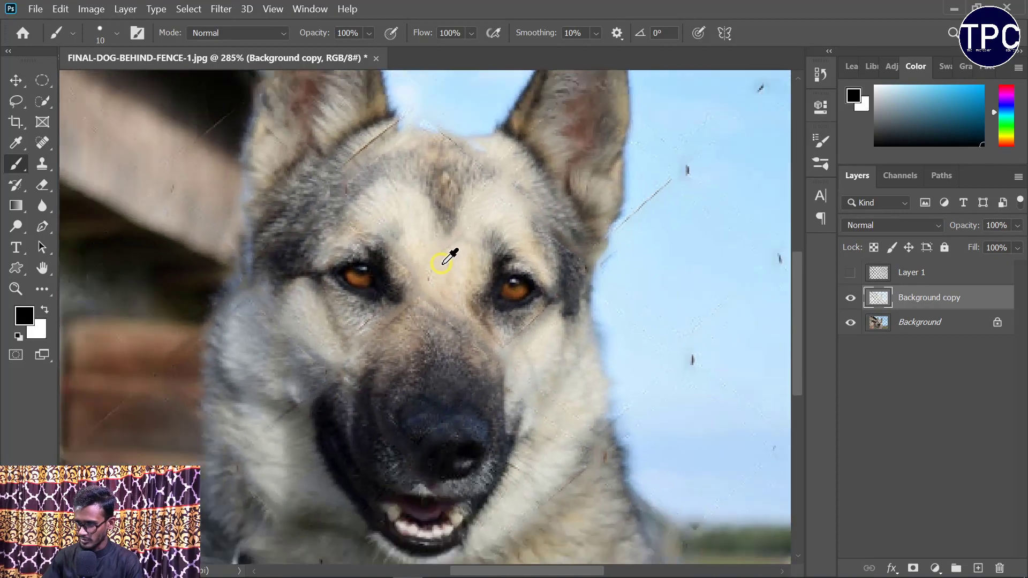
scroll(444, 265, down, 1)
scroll(442, 262, down, 1)
scroll(442, 262, down, 1)
scroll(476, 299, up, 1)
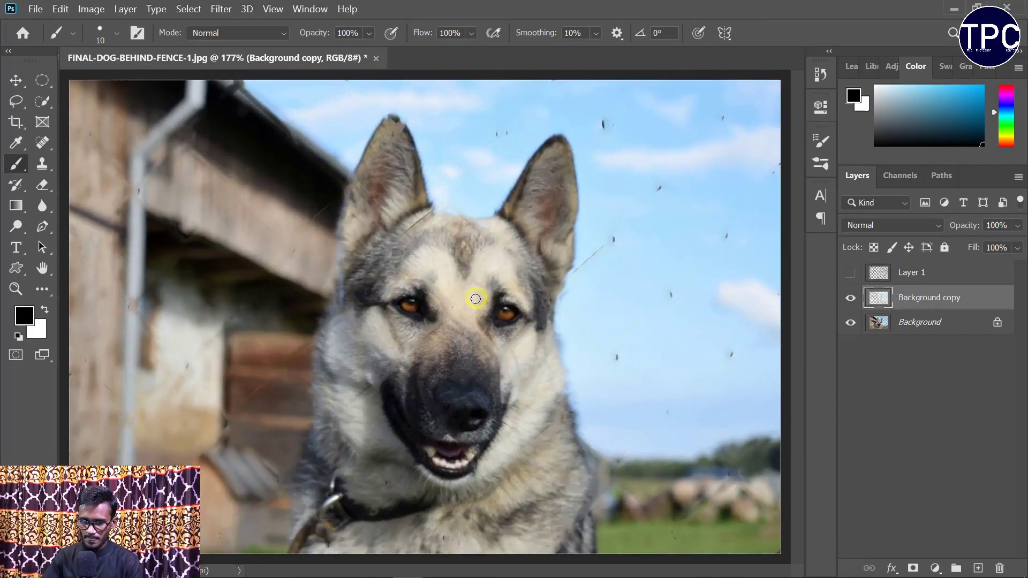
click(42, 164)
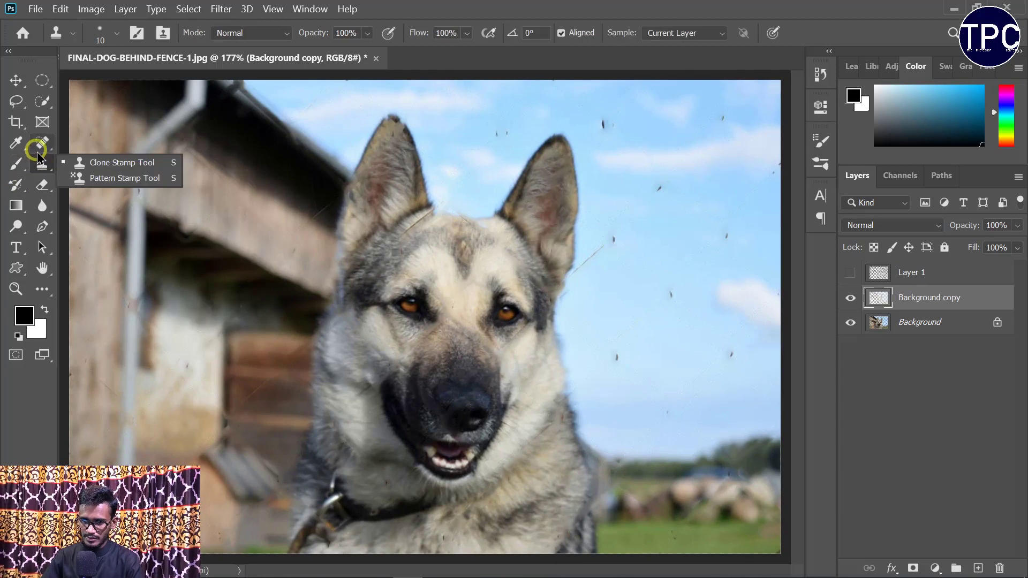
- Choose the Spot Healing Brush and add a new empty Layer 2 for the healing
click(42, 143)
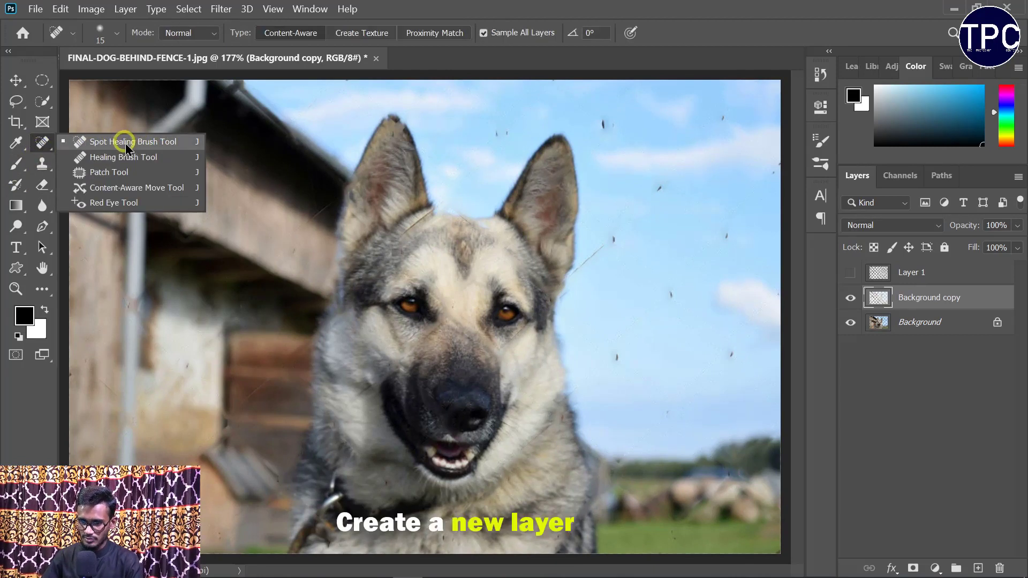
click(126, 146)
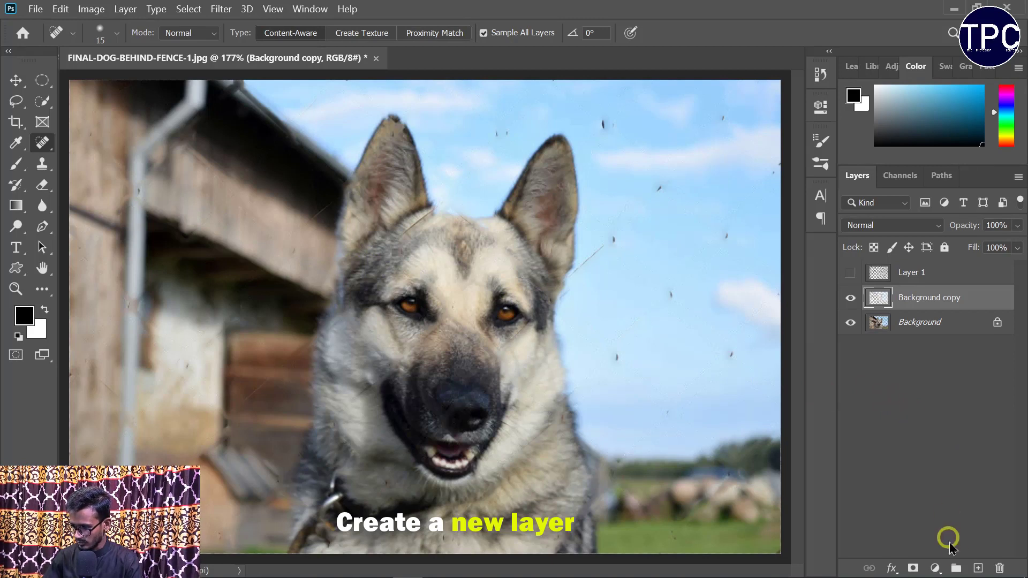
click(977, 568)
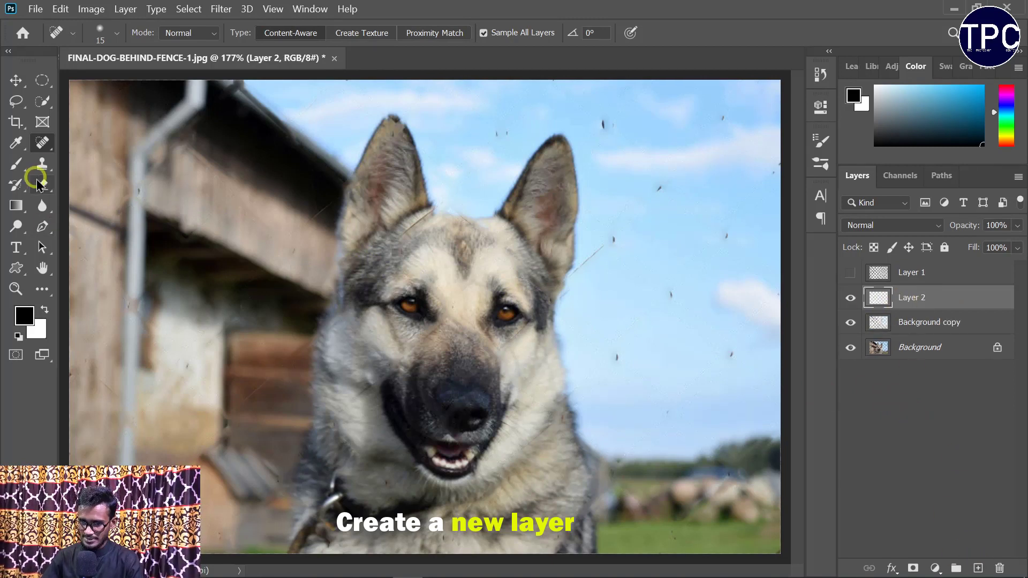
right_click(42, 143)
click(105, 142)
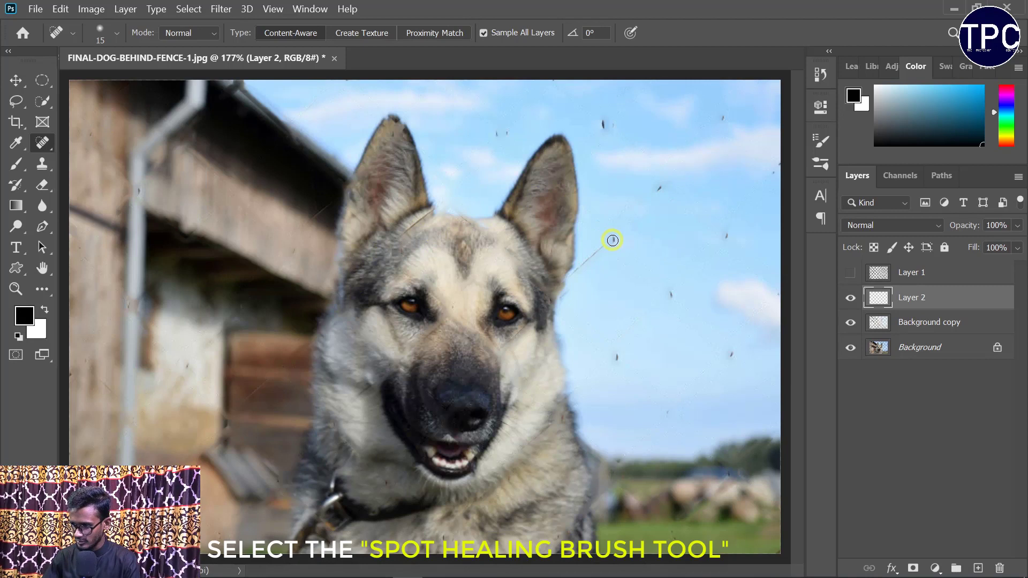
- Heal the sky specks and the stray fence line beside the dog's right ear
click(627, 255)
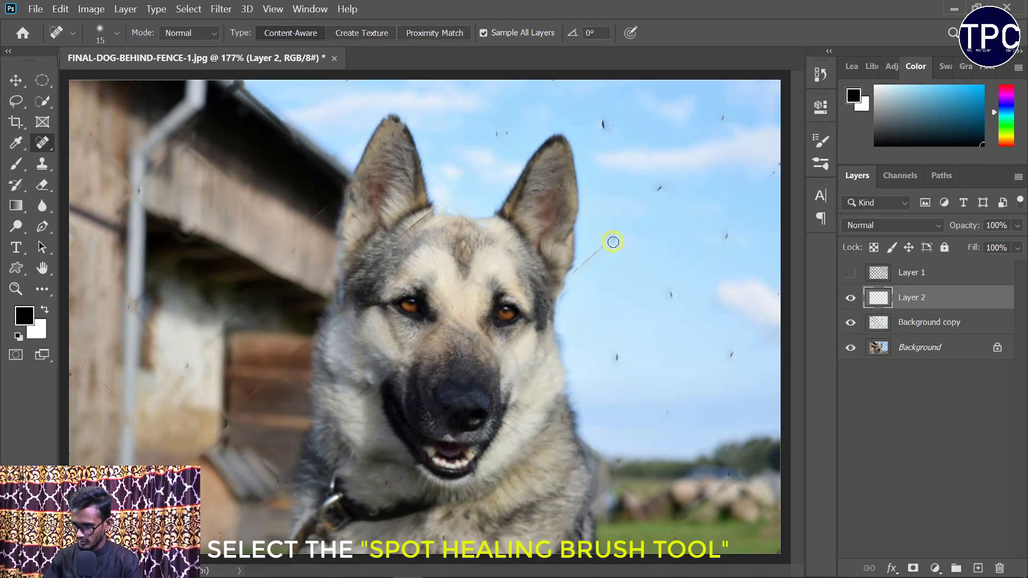
drag(620, 246, 624, 242)
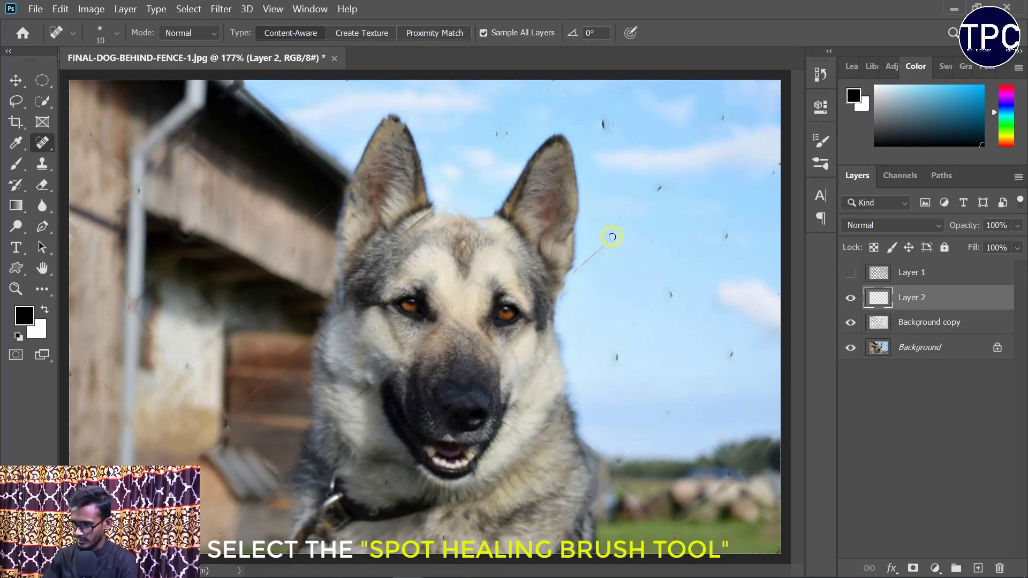
drag(653, 186, 670, 213)
drag(670, 294, 666, 307)
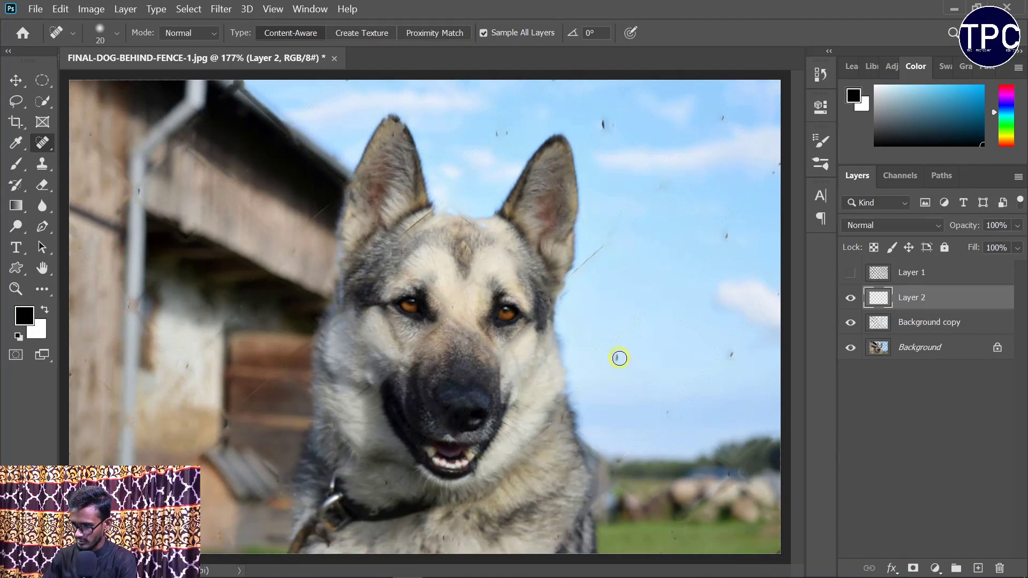
click(727, 236)
click(718, 121)
drag(604, 123, 583, 124)
click(506, 131)
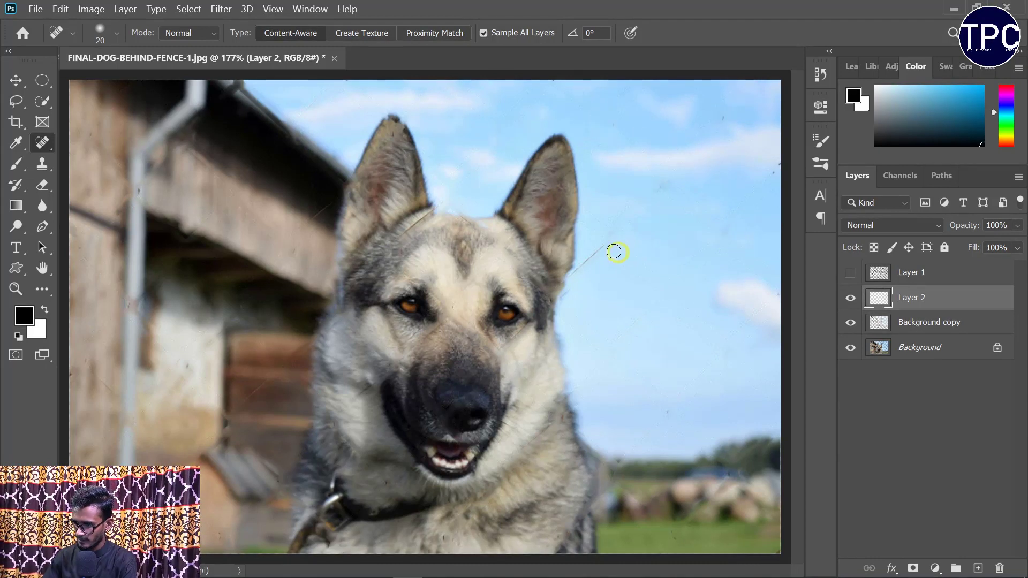
drag(608, 243, 584, 262)
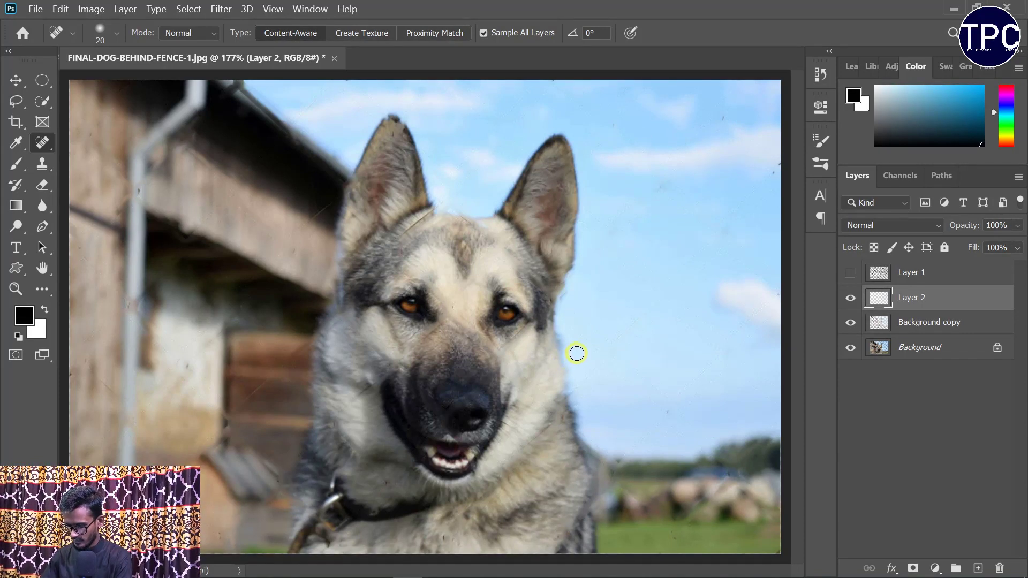
- Zoom in and, with a smaller brush, heal fence lines on the head, muzzle and cheek
key(ctrl+plus)
key(ctrl+plus)
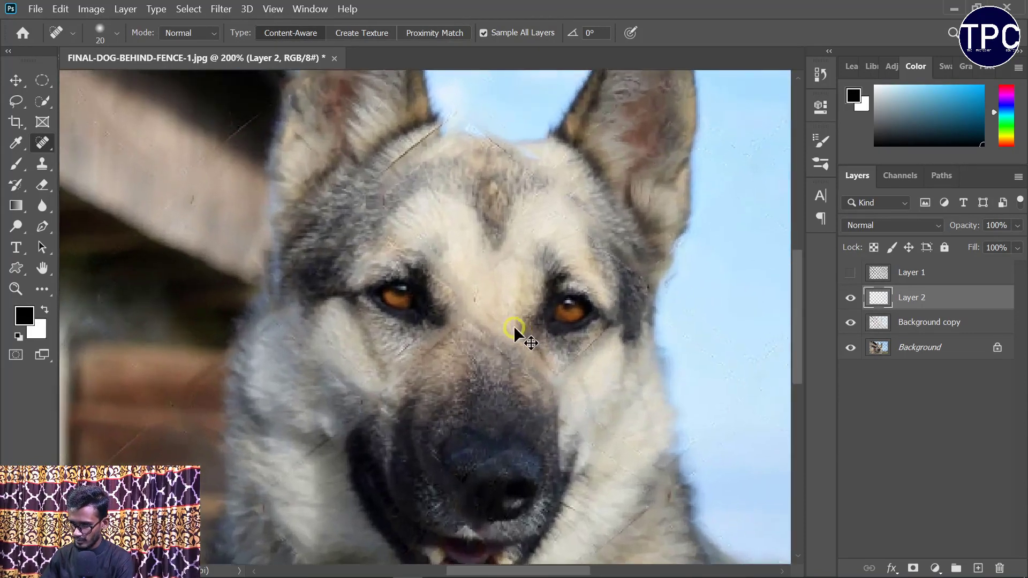
key(ctrl+plus)
click(116, 33)
click(116, 34)
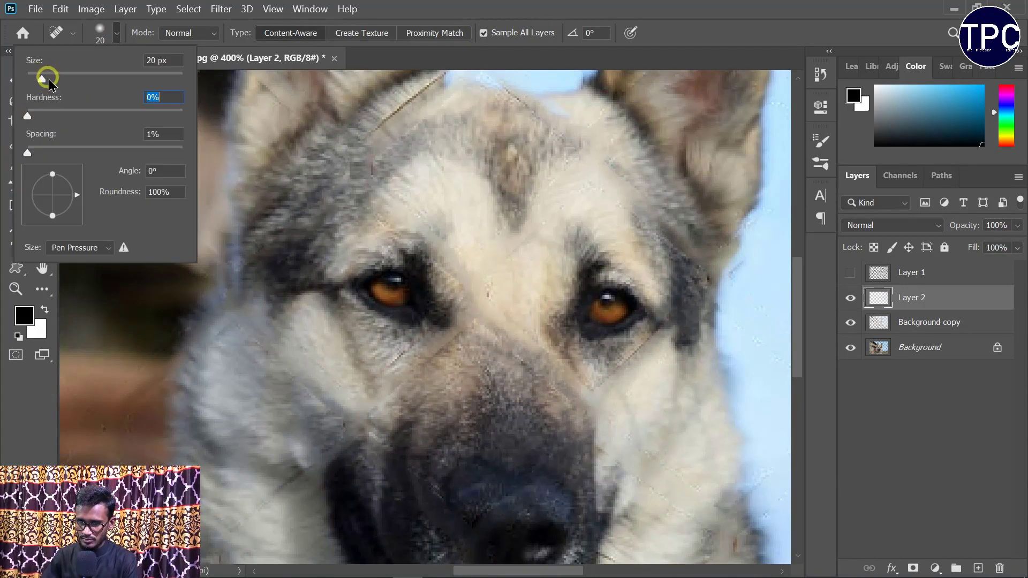
click(116, 33)
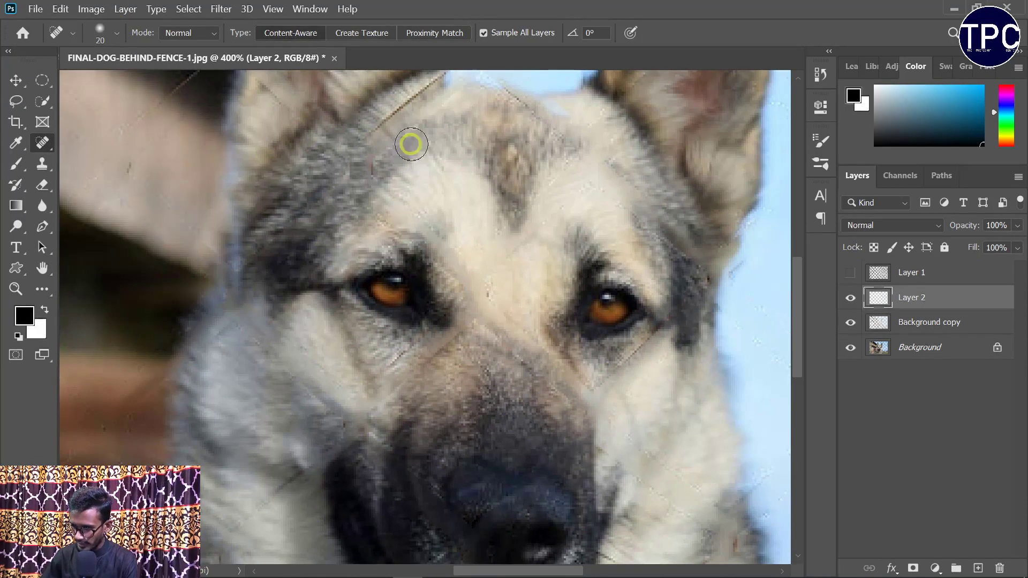
drag(436, 82, 421, 92)
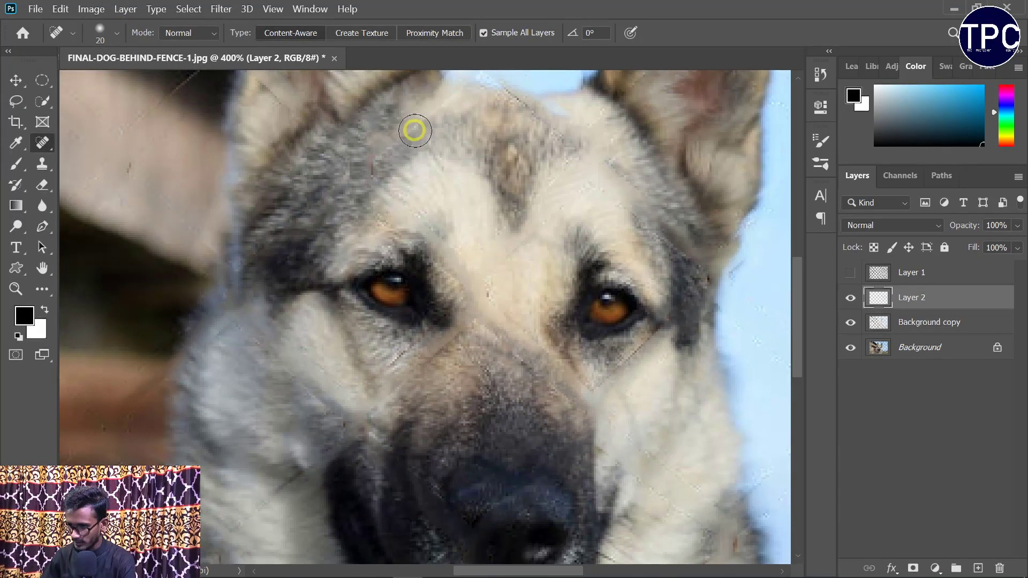
key(bracketleft)
key(bracketleft)
key(bracketleft)
drag(603, 379, 658, 333)
drag(466, 325, 440, 349)
drag(313, 466, 273, 484)
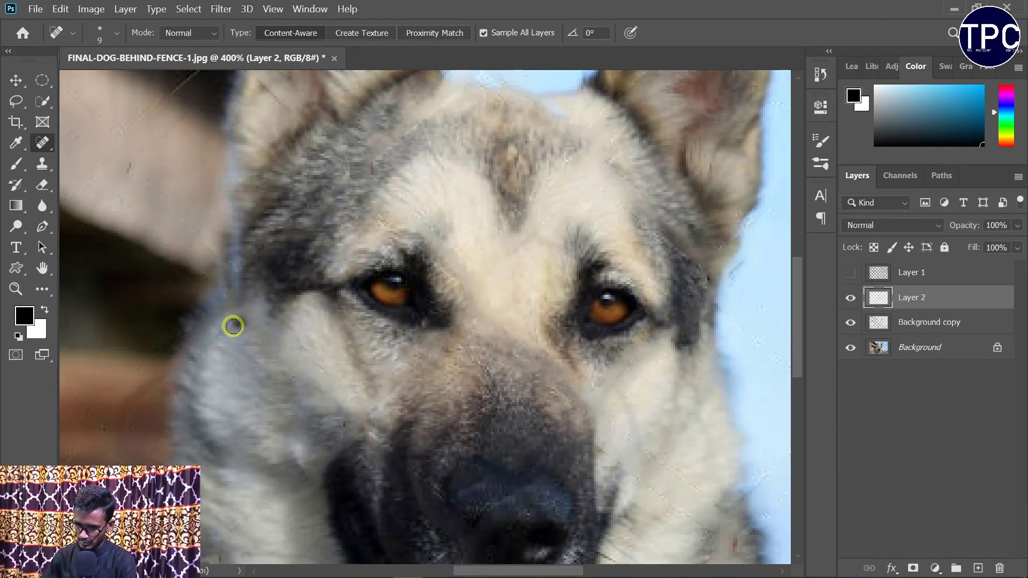
- Heal the remaining marks on the cheek and chin, near the barn roof and the field
scroll(344, 193, up, 1)
scroll(617, 354, down, 4)
drag(645, 279, 655, 287)
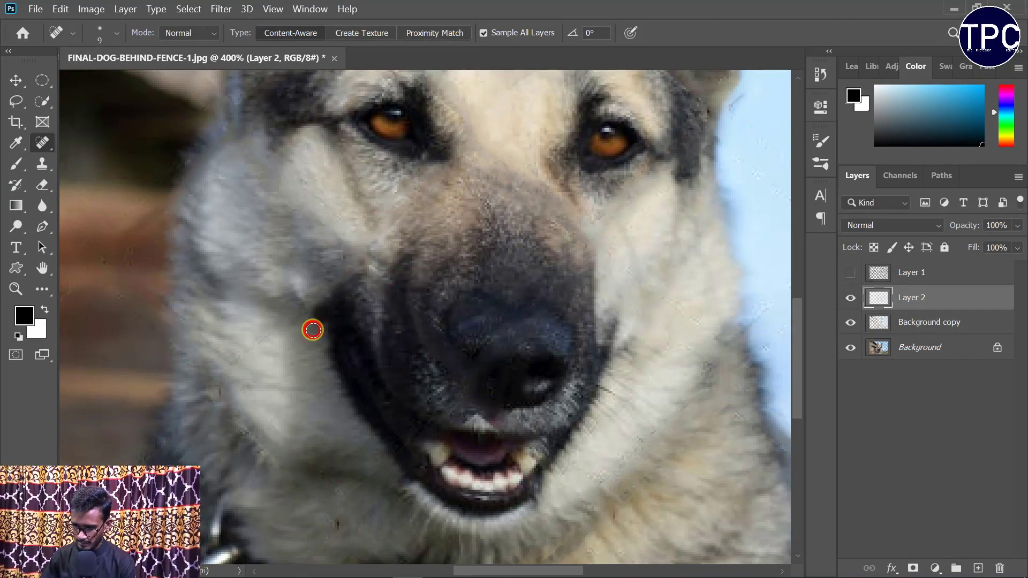
scroll(336, 405, down, 3)
scroll(267, 384, down, 2)
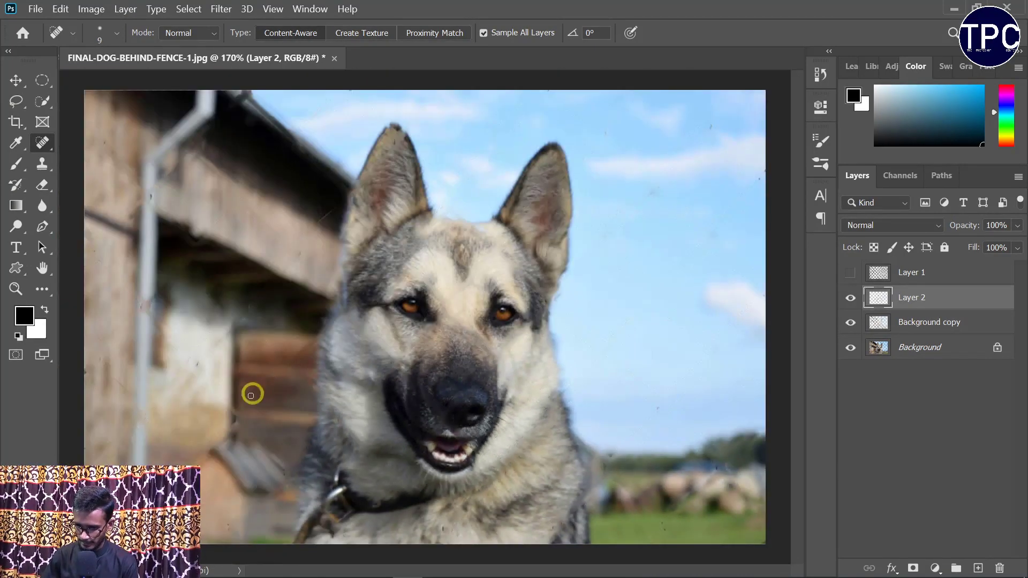
scroll(415, 468, up, 1)
scroll(445, 317, up, 2)
scroll(515, 423, up, 2)
drag(572, 405, 653, 330)
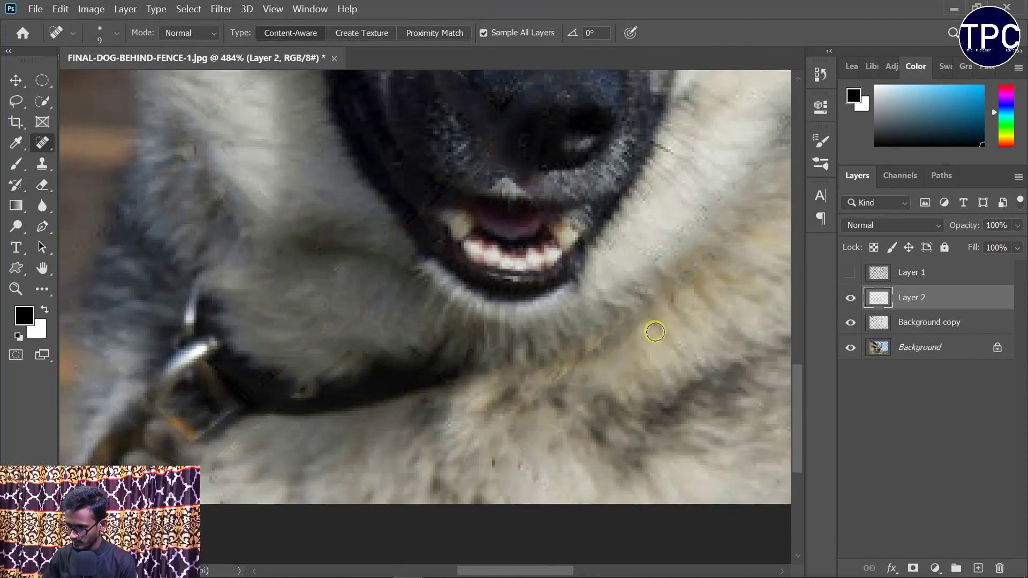
scroll(556, 353, down, 2)
scroll(139, 351, down, 1)
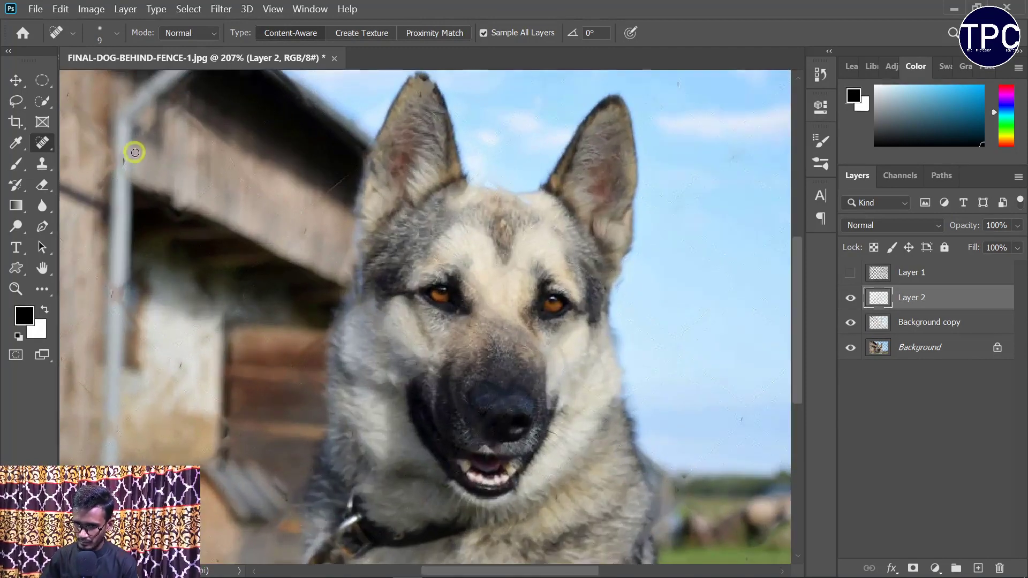
scroll(214, 444, down, 1)
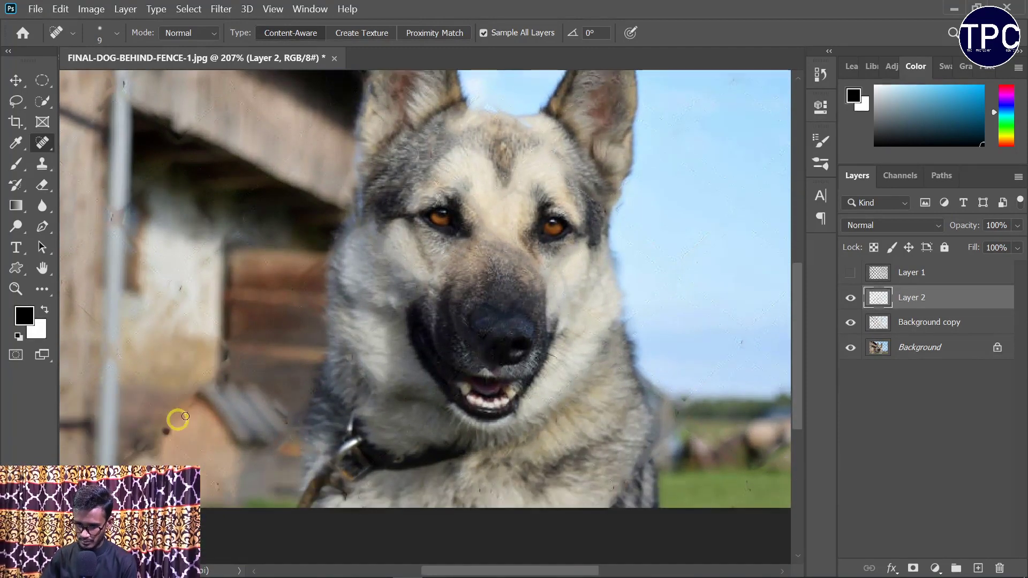
scroll(102, 279, up, 3)
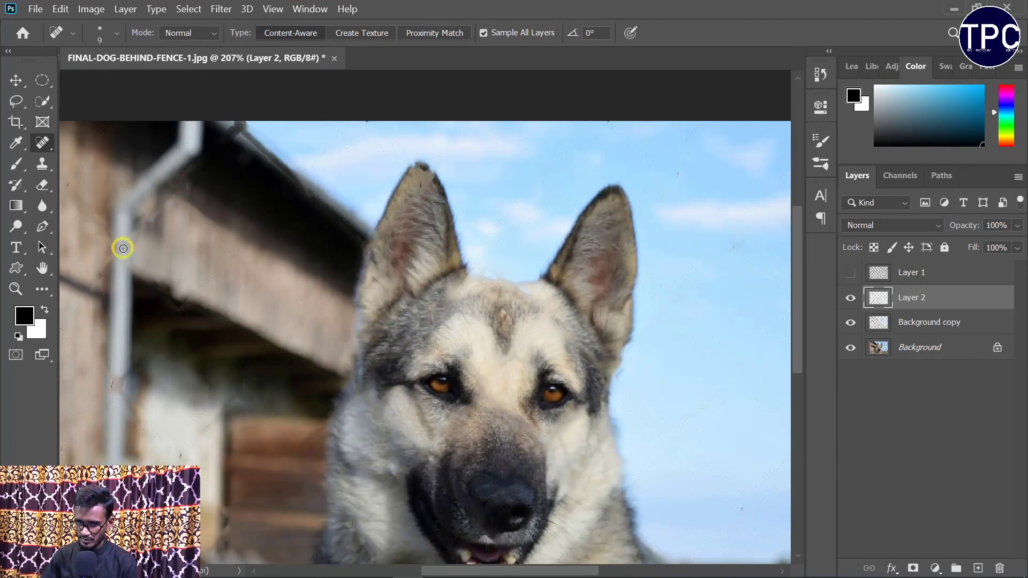
scroll(123, 247, up, 1)
drag(333, 232, 326, 205)
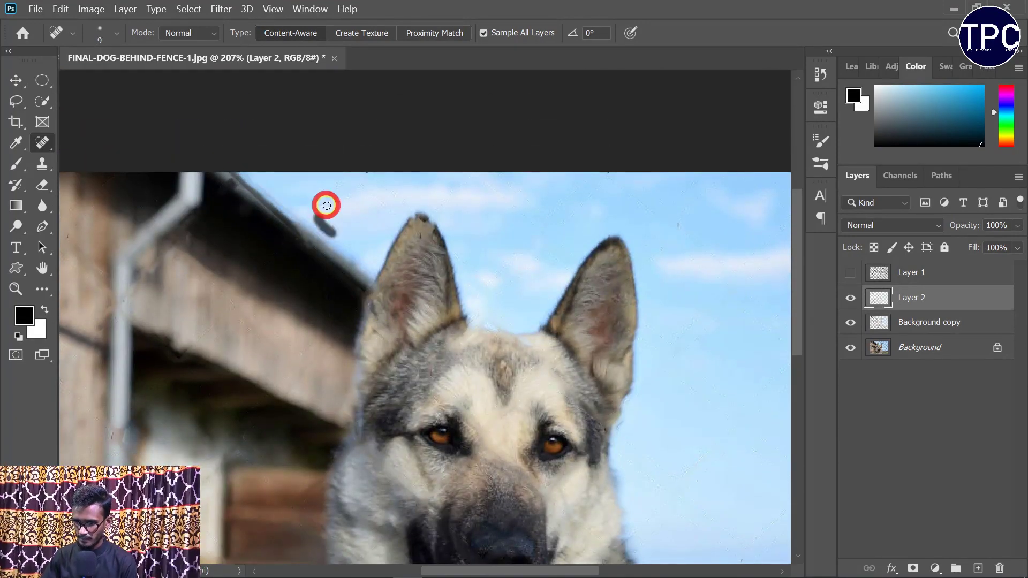
scroll(695, 344, down, 3)
scroll(739, 321, up, 1)
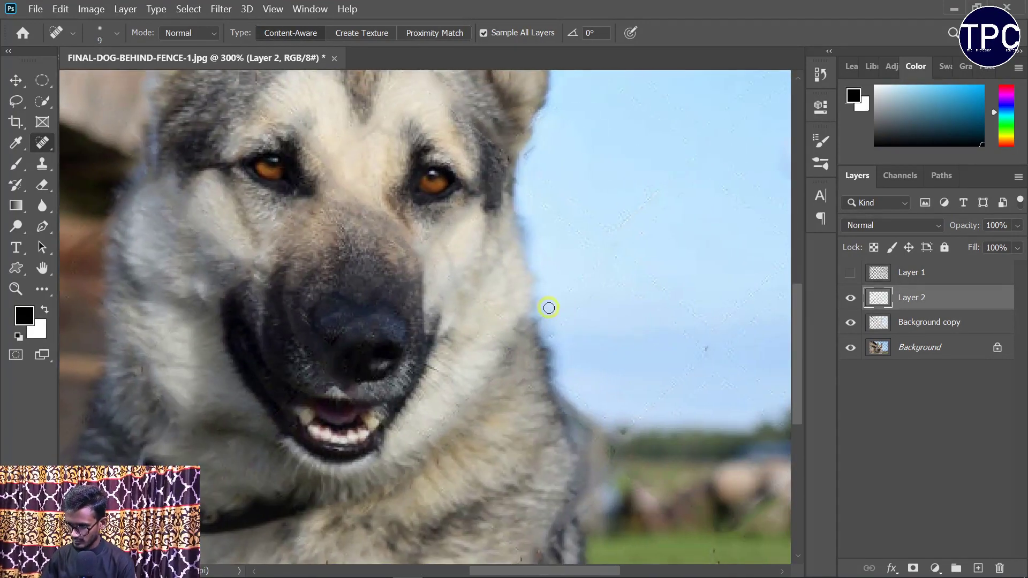
scroll(562, 268, down, 3)
drag(632, 327, 679, 385)
scroll(750, 390, up, 2)
scroll(636, 454, right, 3)
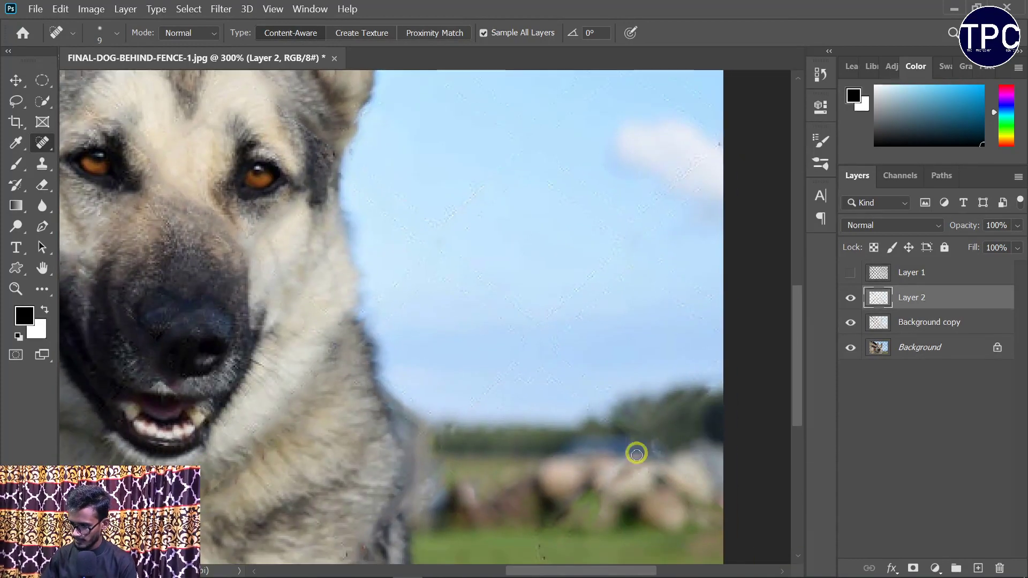
scroll(593, 332, down, 2)
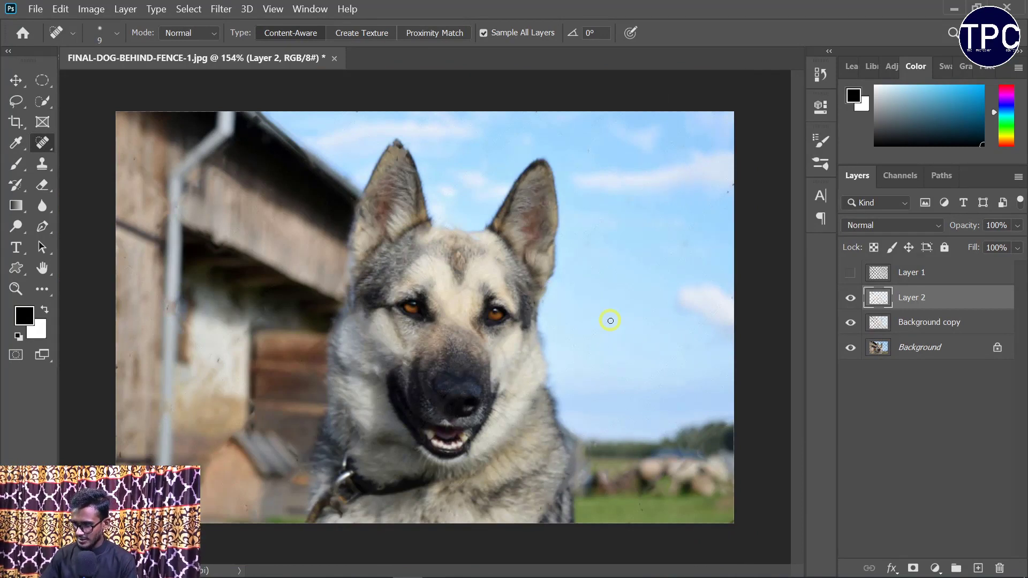
click(850, 298)
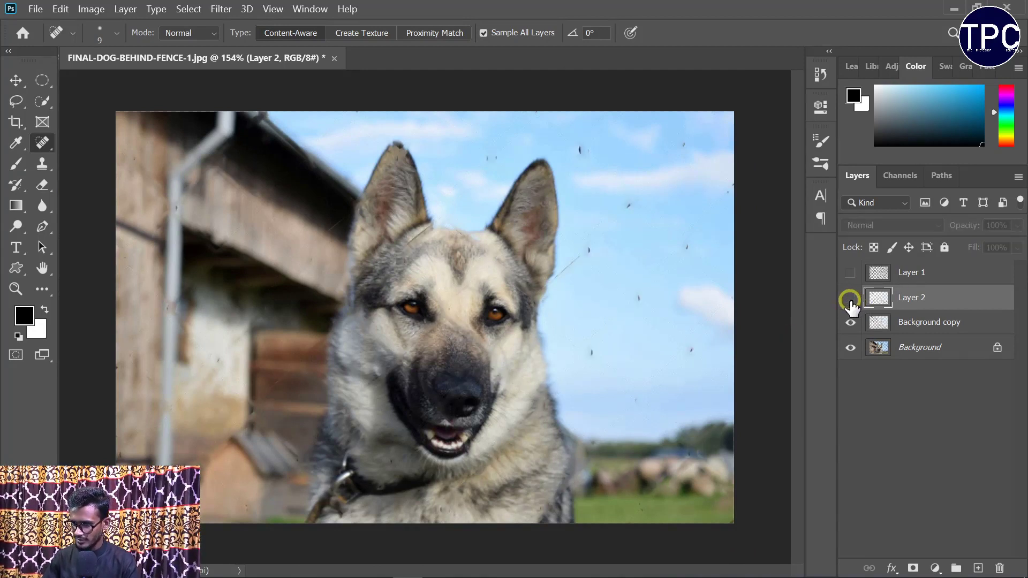
click(850, 298)
click(850, 298)
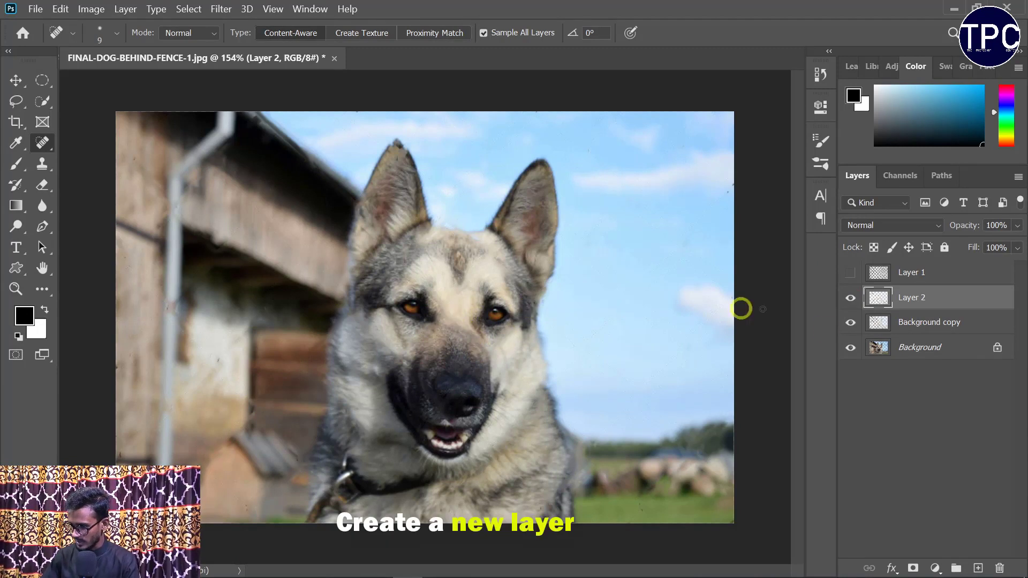
- Stamp all visible layers into a new Layer 3 and duplicate it as Layer 3 copy
click(978, 568)
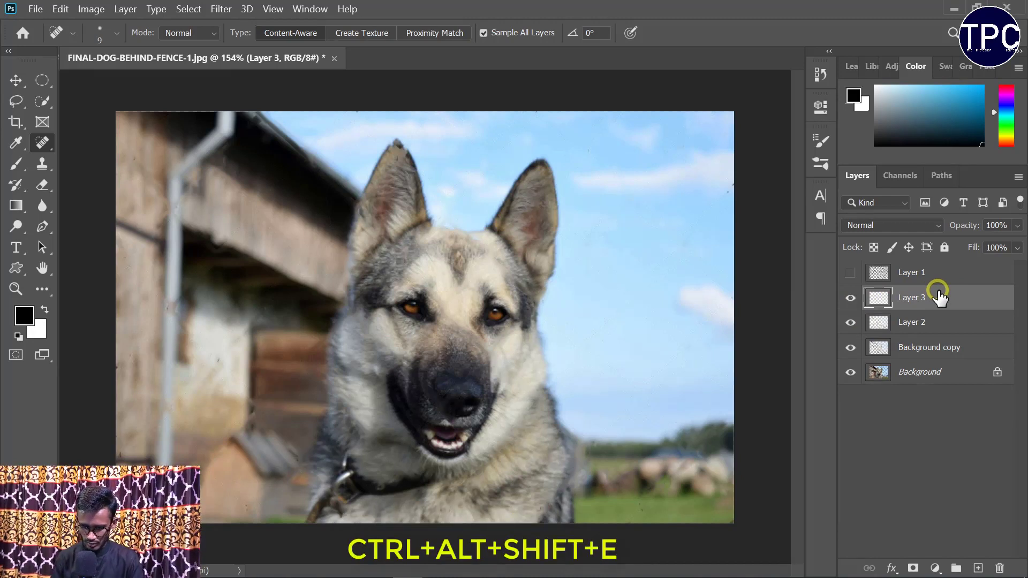
key(ctrl+alt+shift+e)
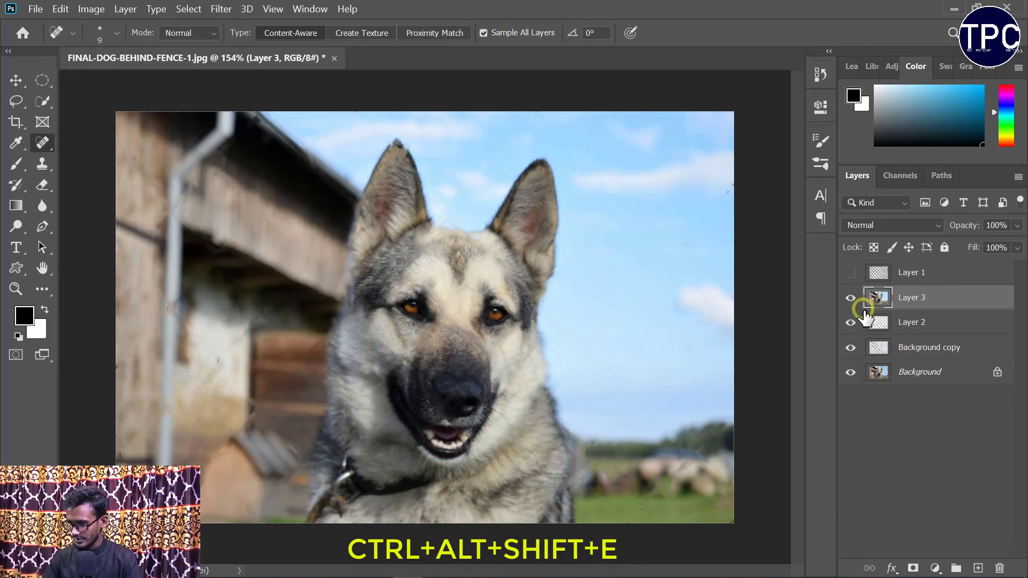
mouse_move(895, 304)
mouse_down()
mouse_move(935, 304)
mouse_move(984, 545)
mouse_move(958, 302)
mouse_up()
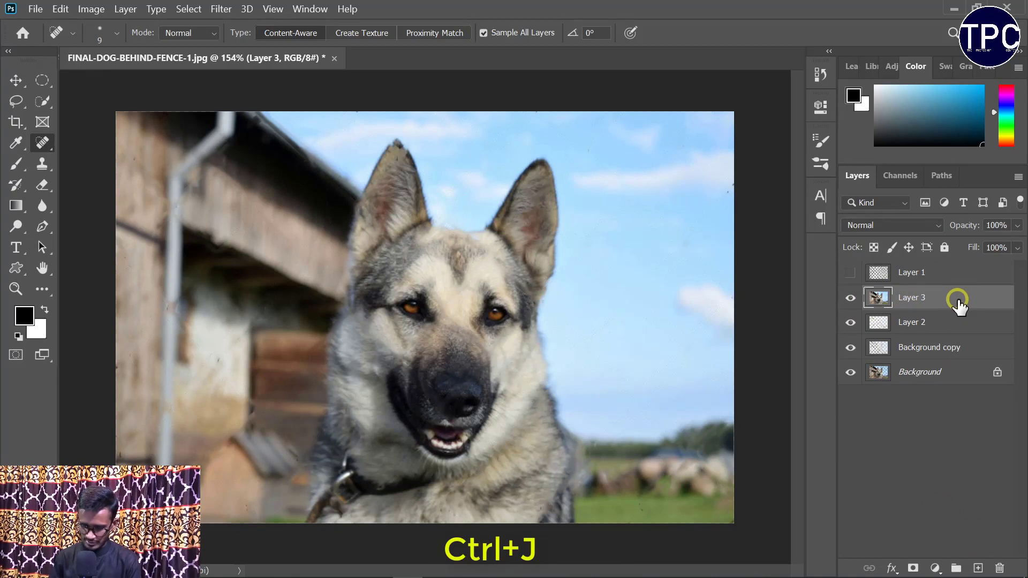
key(ctrl+j)
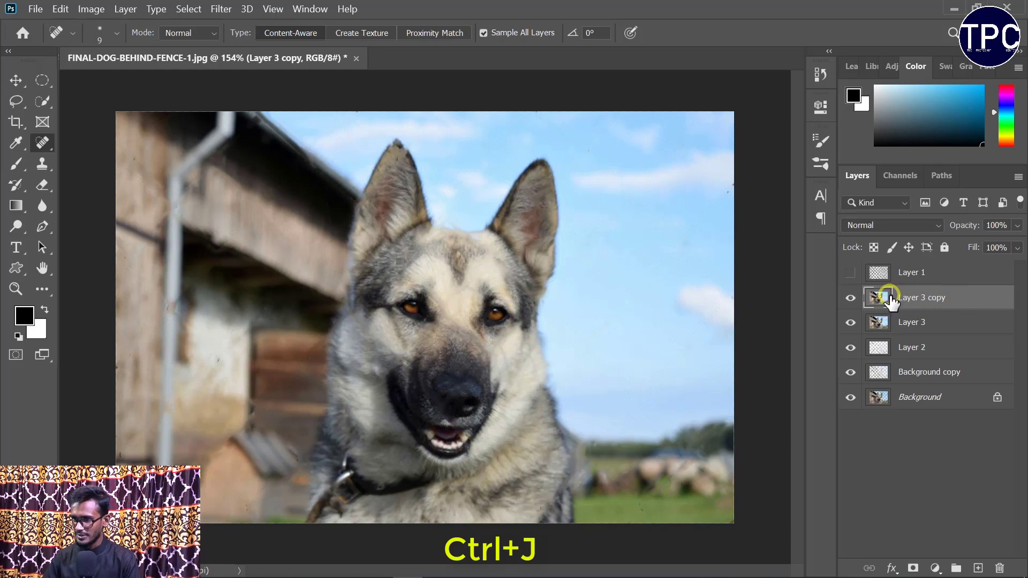
- Convert Layer 3 copy into a smart object for smart filters
click(220, 10)
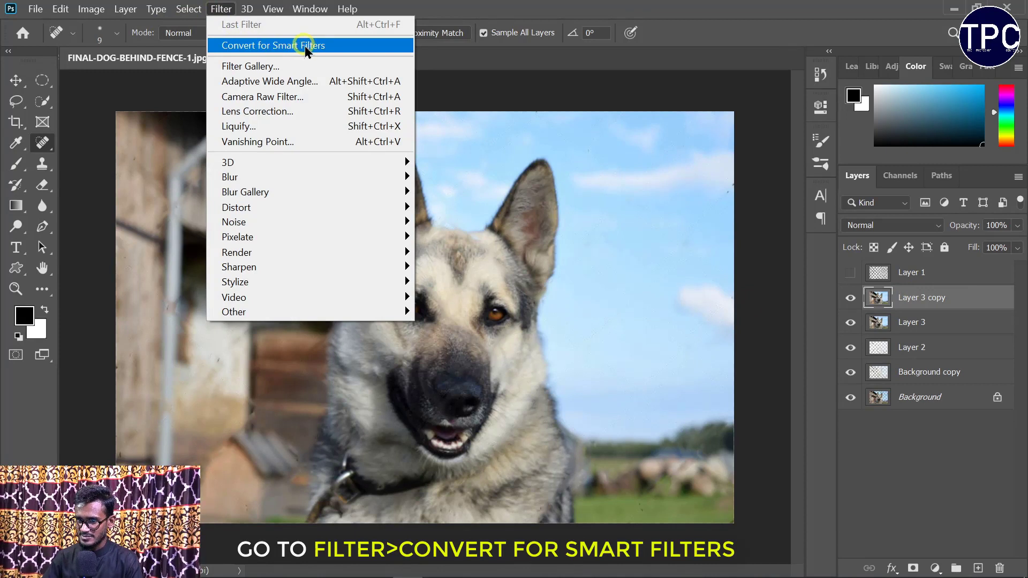
click(318, 47)
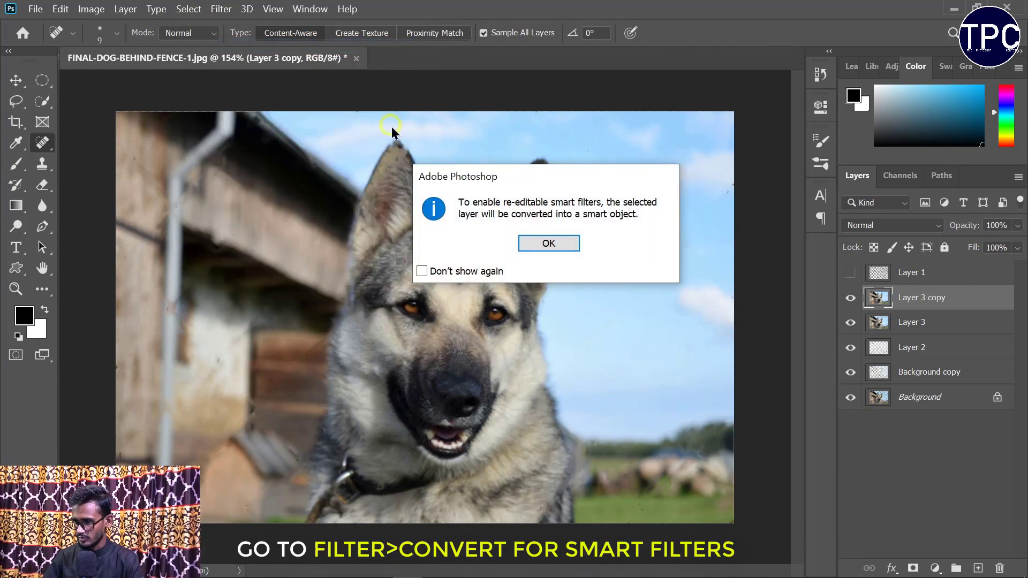
click(559, 242)
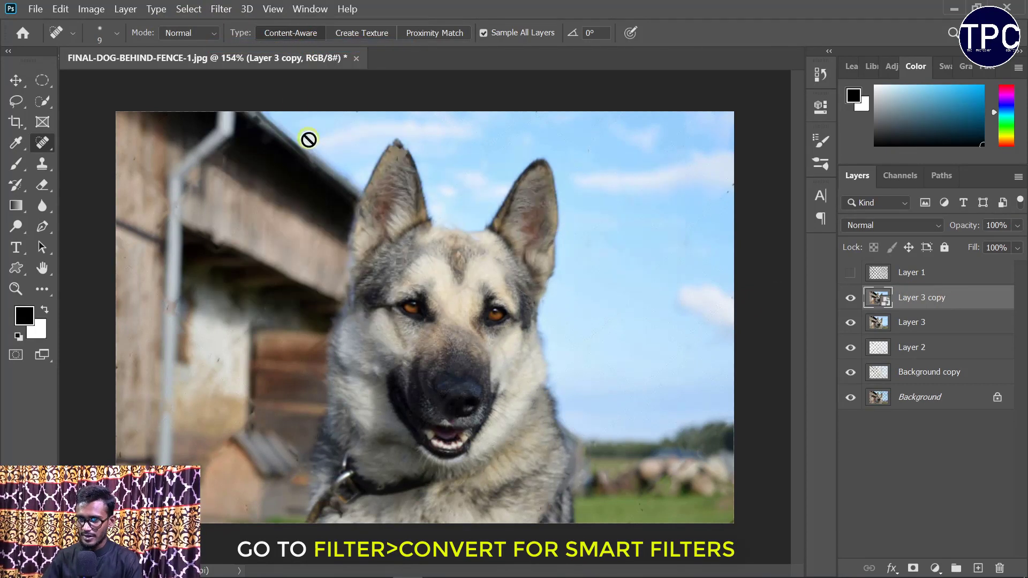
- Apply a High Pass smart filter with a radius of about 2
click(224, 9)
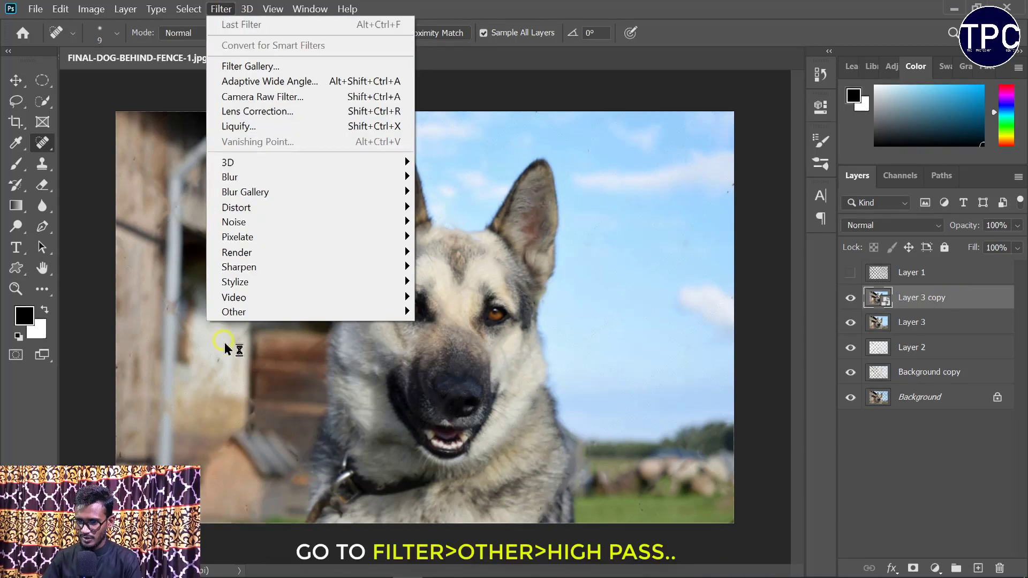
click(243, 312)
mouse_move(234, 311)
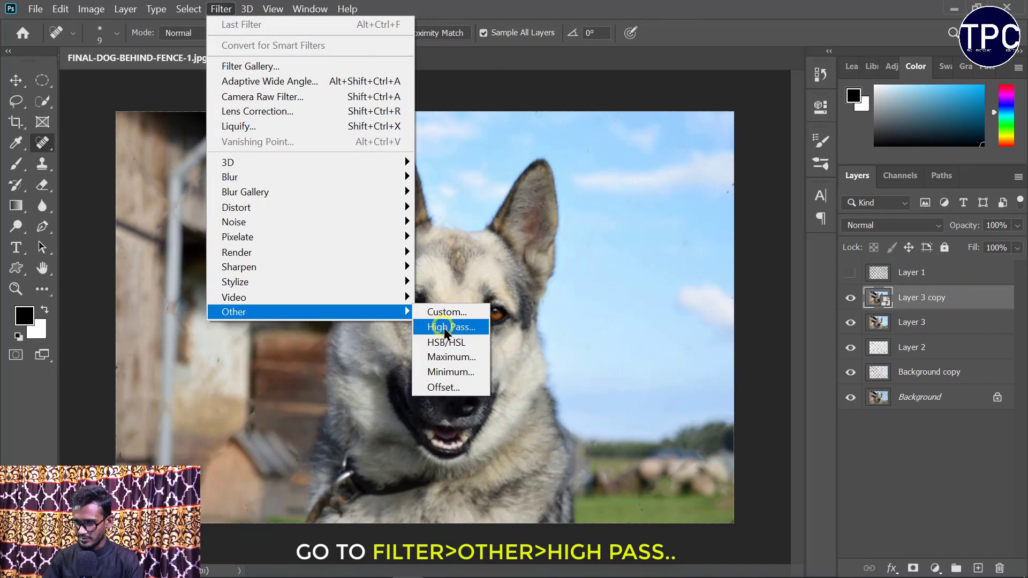
click(447, 327)
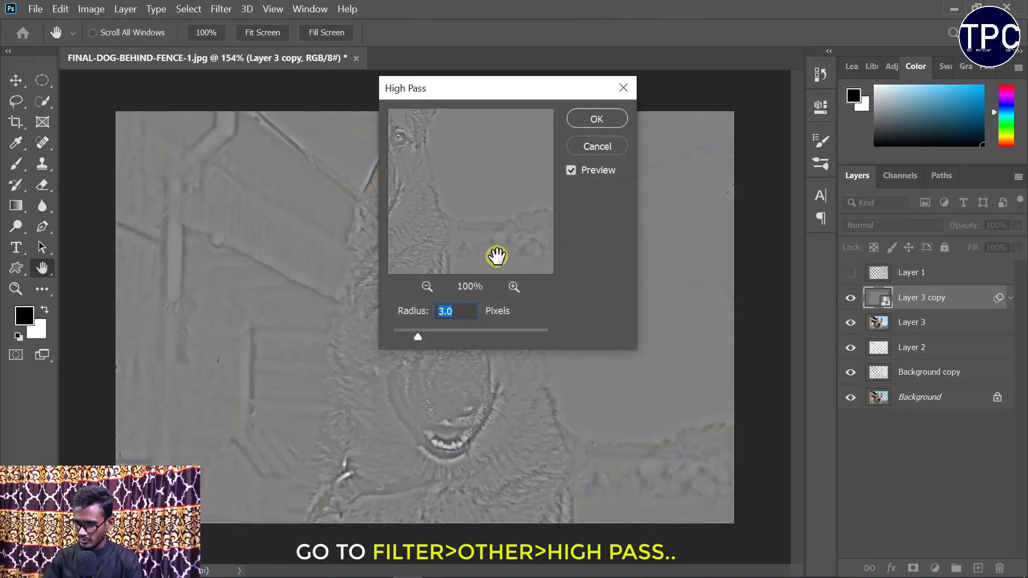
drag(418, 338, 416, 339)
click(450, 316)
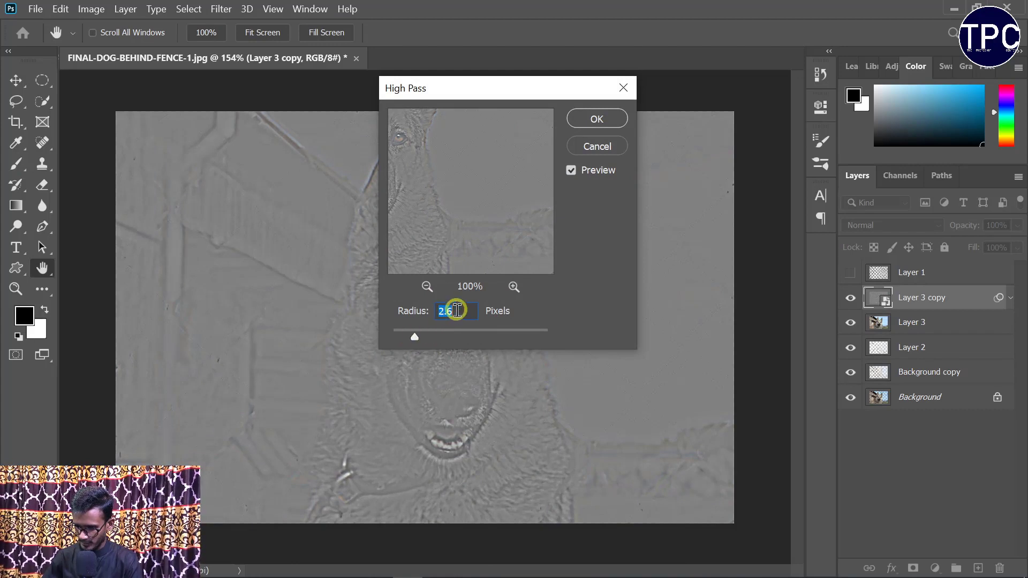
click(456, 316)
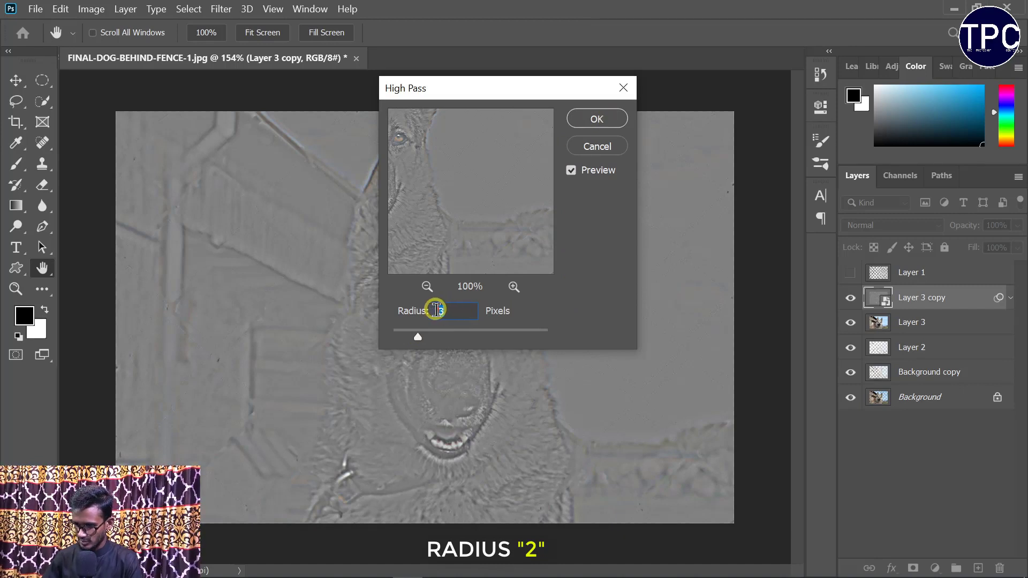
key(Return)
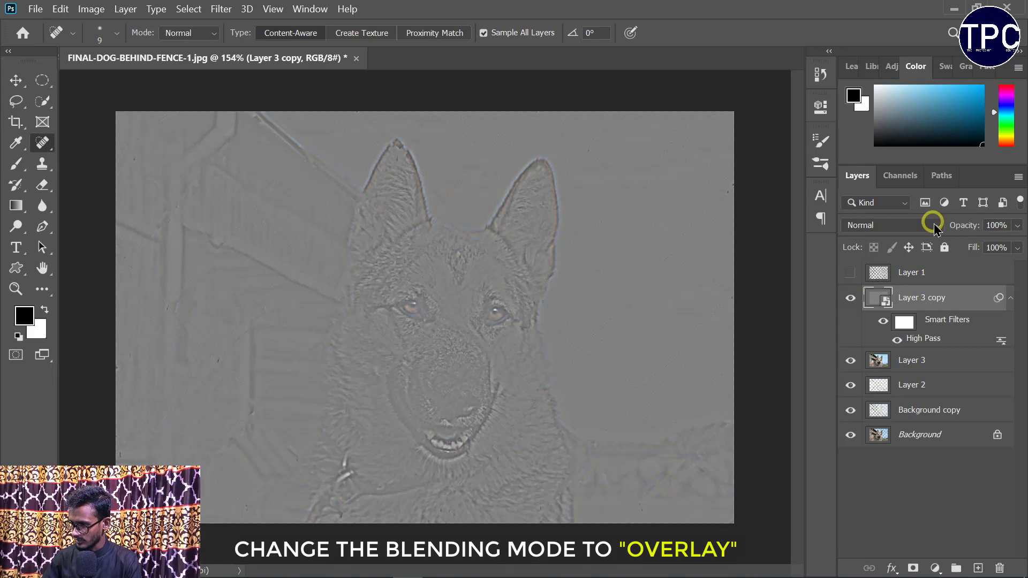
- Set Layer 3 copy to Overlay blend mode and toggle its visibility to compare
click(936, 225)
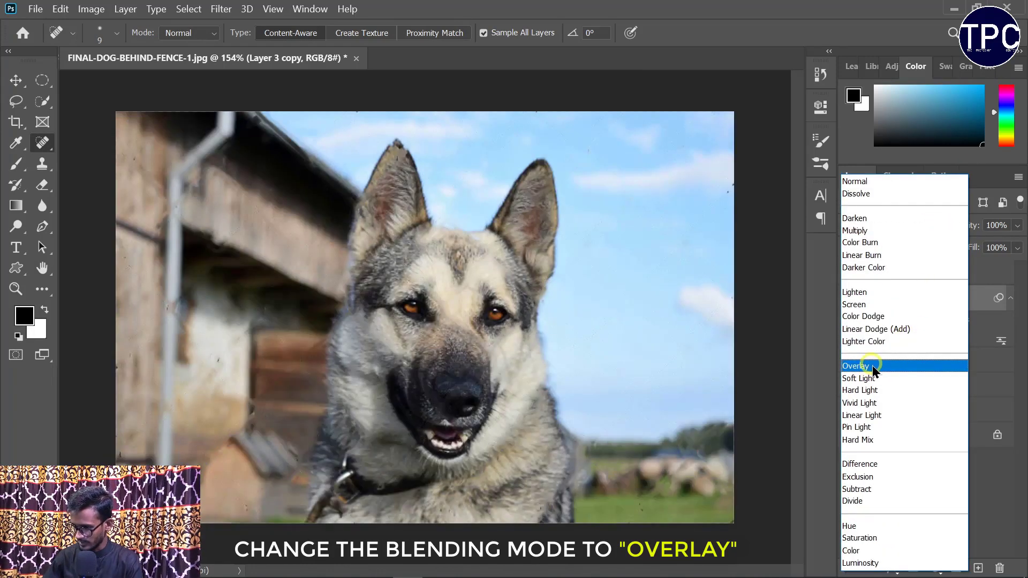
click(873, 367)
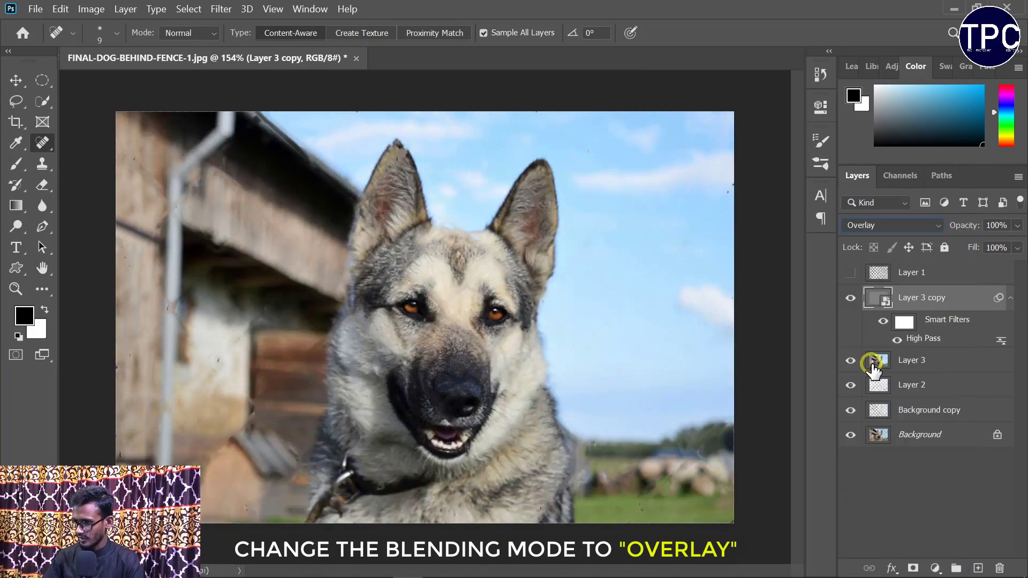
click(850, 299)
click(850, 301)
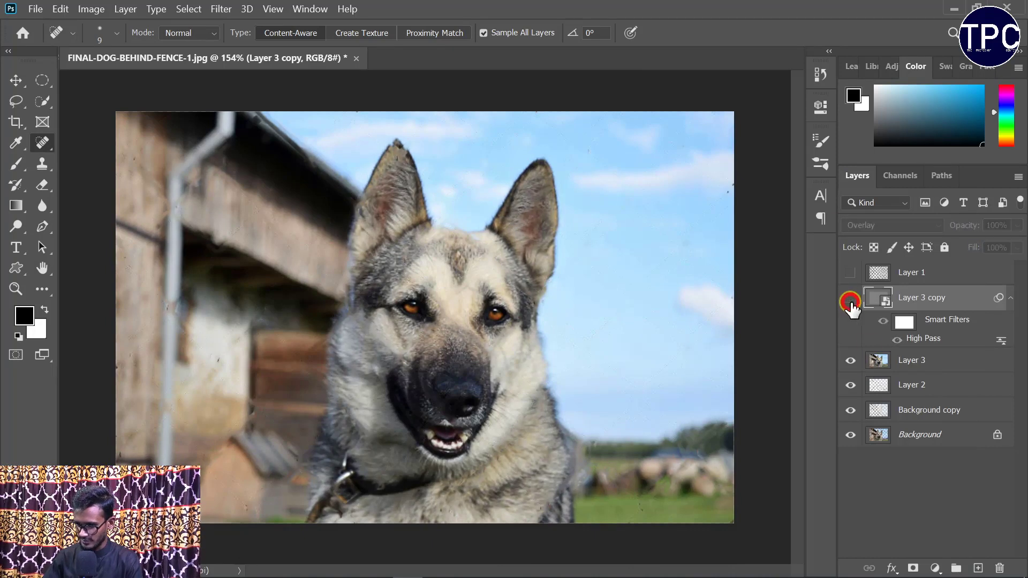
click(850, 299)
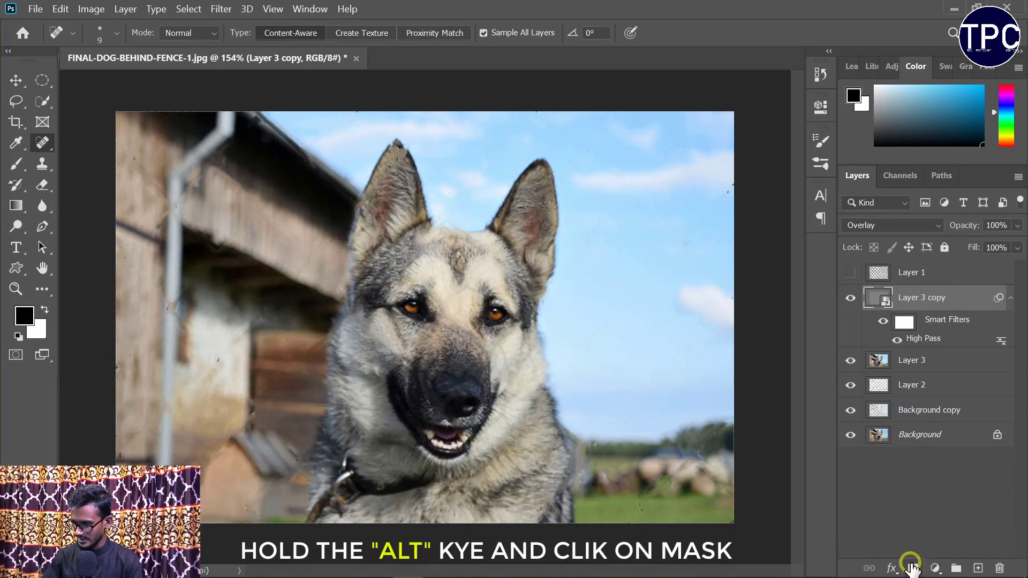
- Add a black layer mask to Layer 3 copy and pick a white Soft Round brush
alt+click(912, 568)
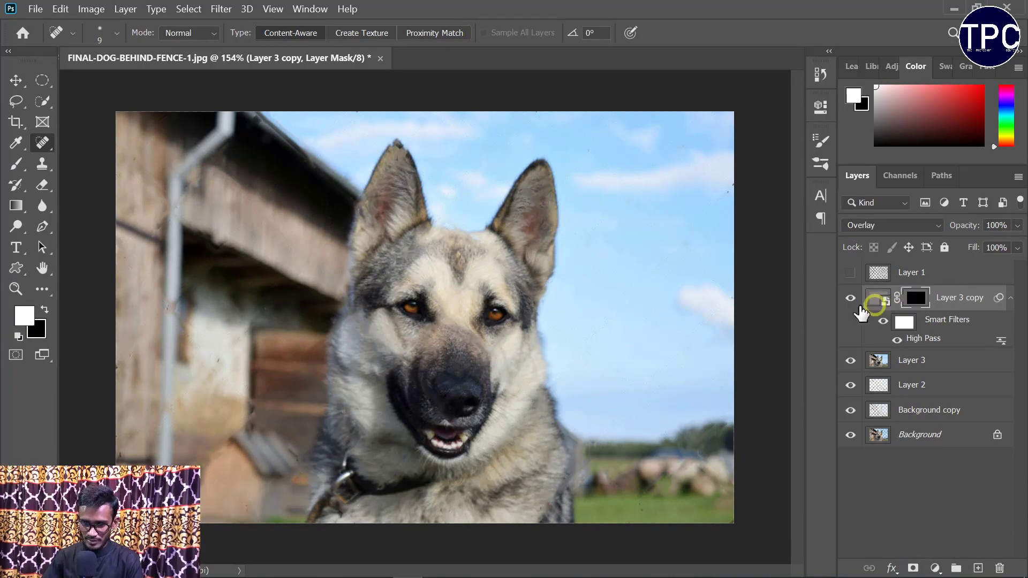
click(16, 163)
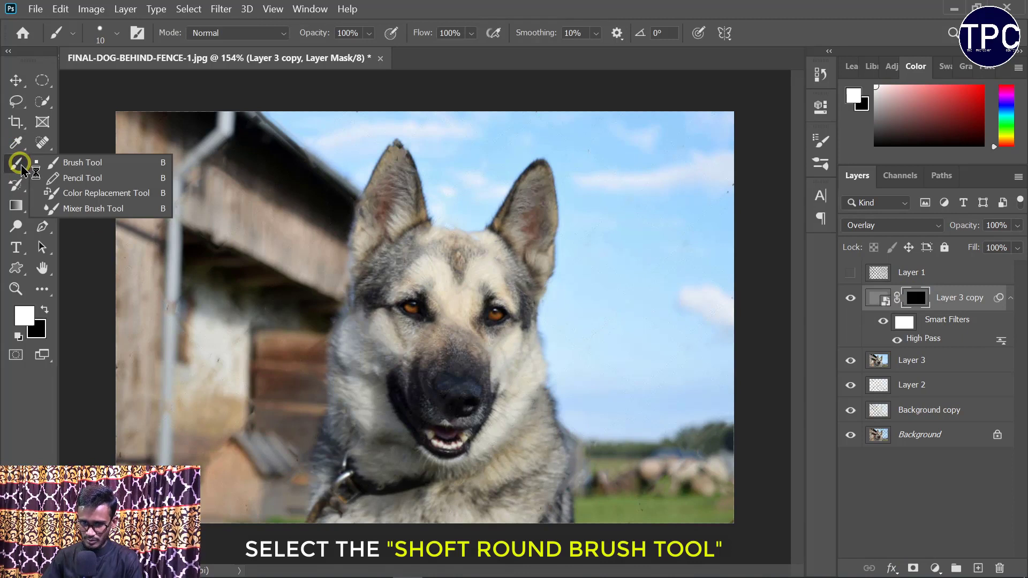
click(52, 167)
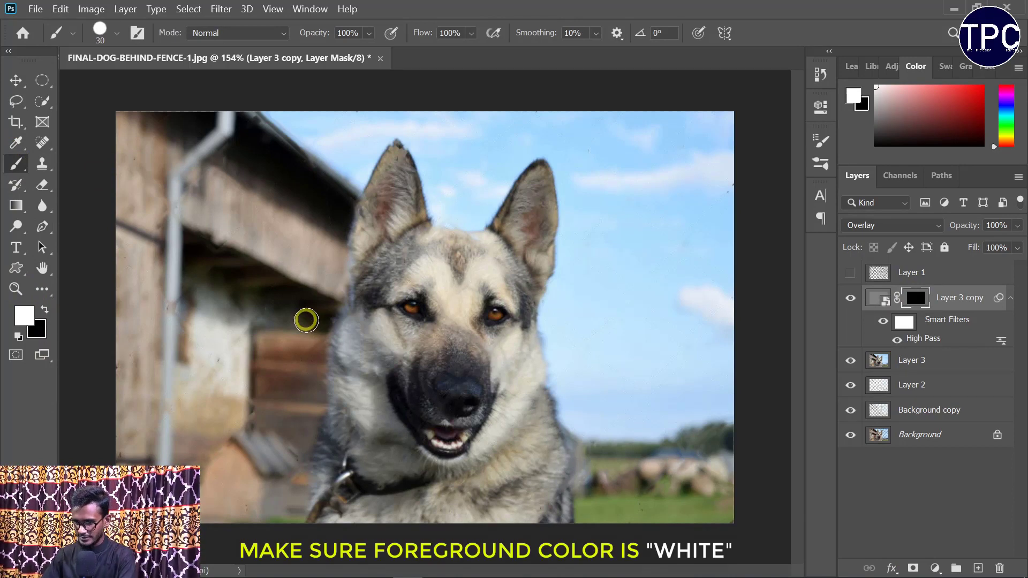
click(116, 33)
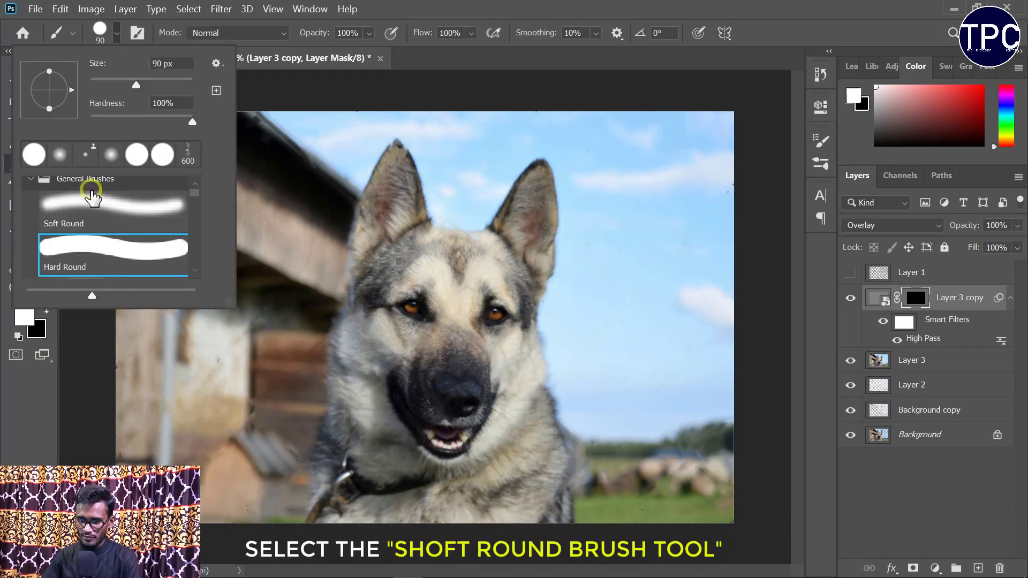
click(91, 211)
click(127, 191)
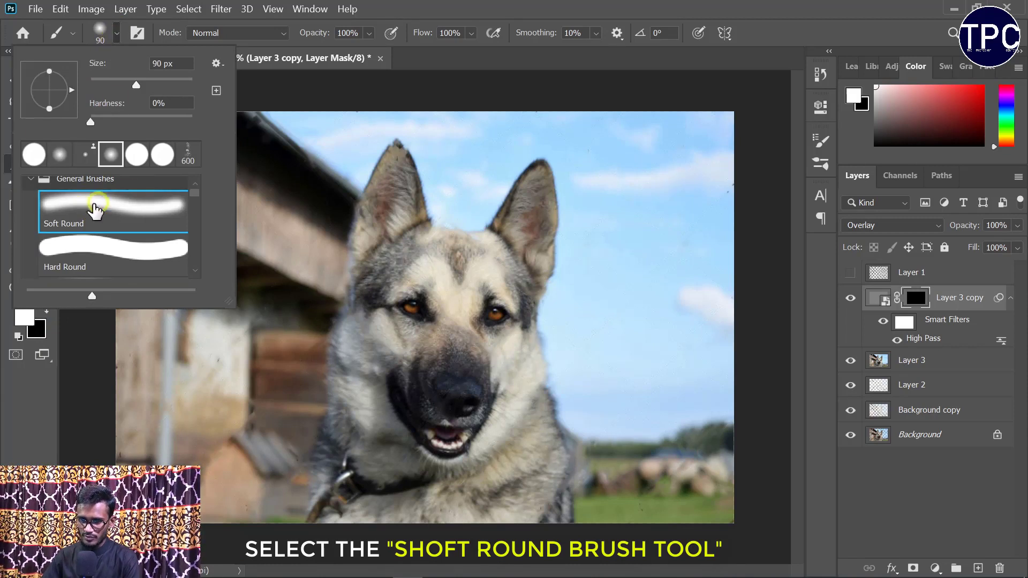
click(116, 33)
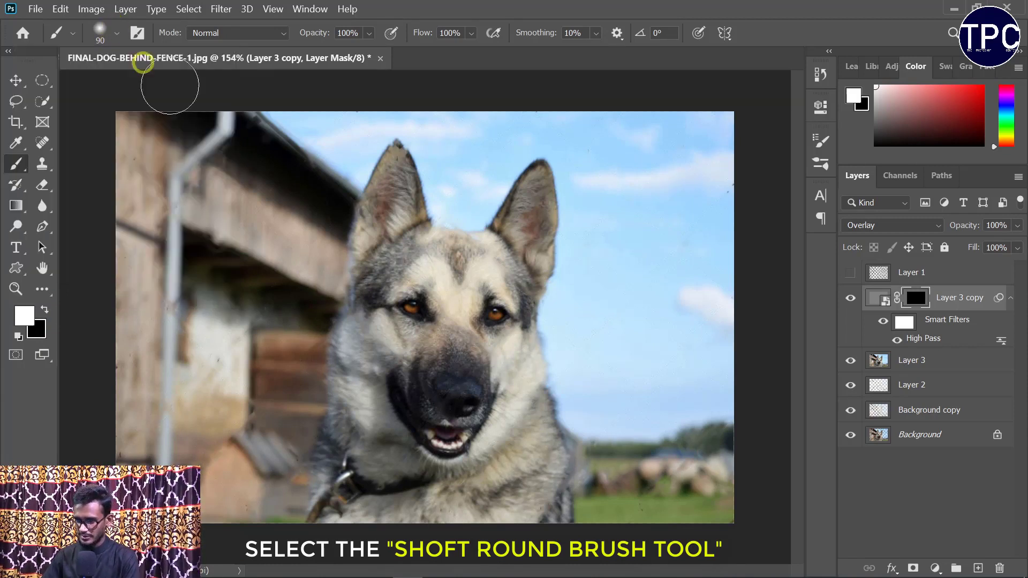
- With a ~70 px brush, paint the mask over the ears, face, eye and muzzle, then compare
key(bracketright)
key(bracketright)
key(bracketright)
key(bracketright)
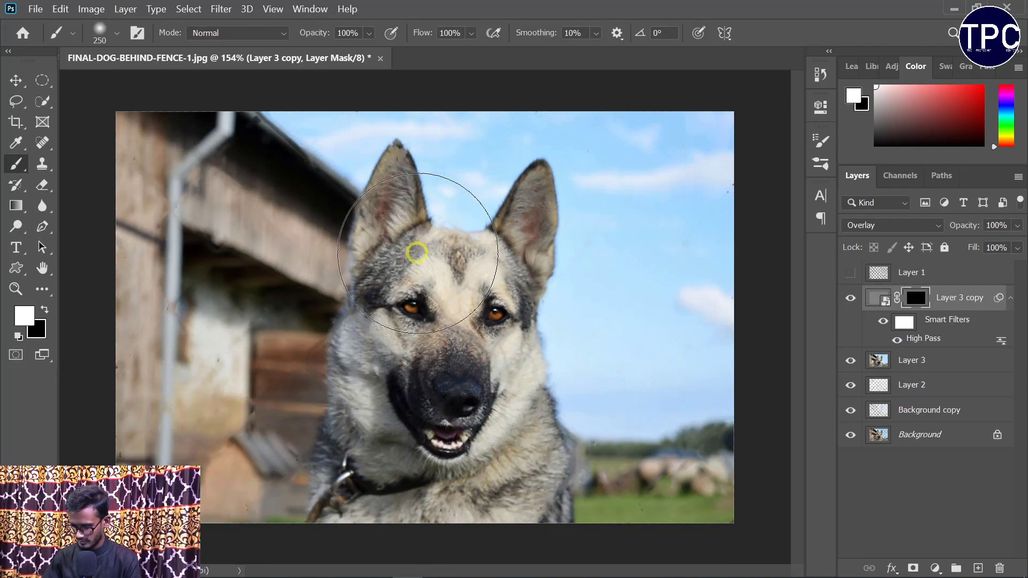
key(bracketleft)
key(bracketleft)
key(bracketleft)
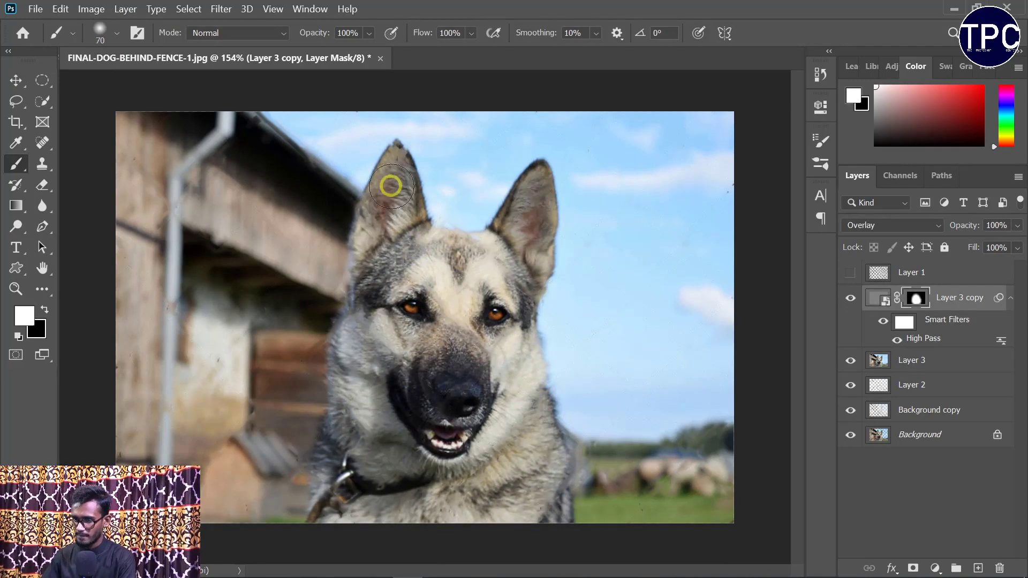
drag(393, 179, 382, 230)
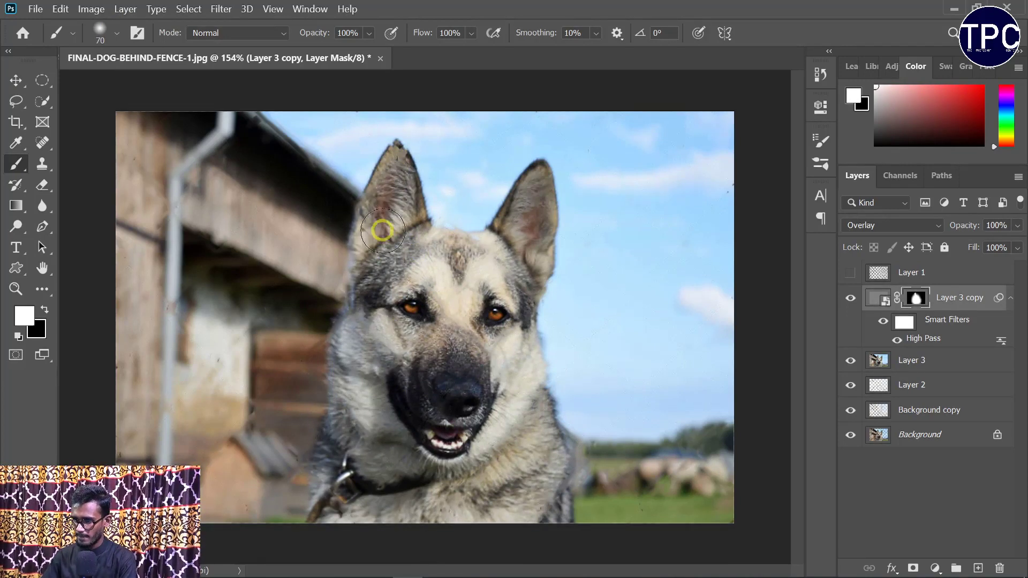
mouse_move(534, 225)
mouse_down()
mouse_move(550, 253)
mouse_move(523, 409)
mouse_move(549, 458)
mouse_move(486, 409)
mouse_move(371, 477)
mouse_up()
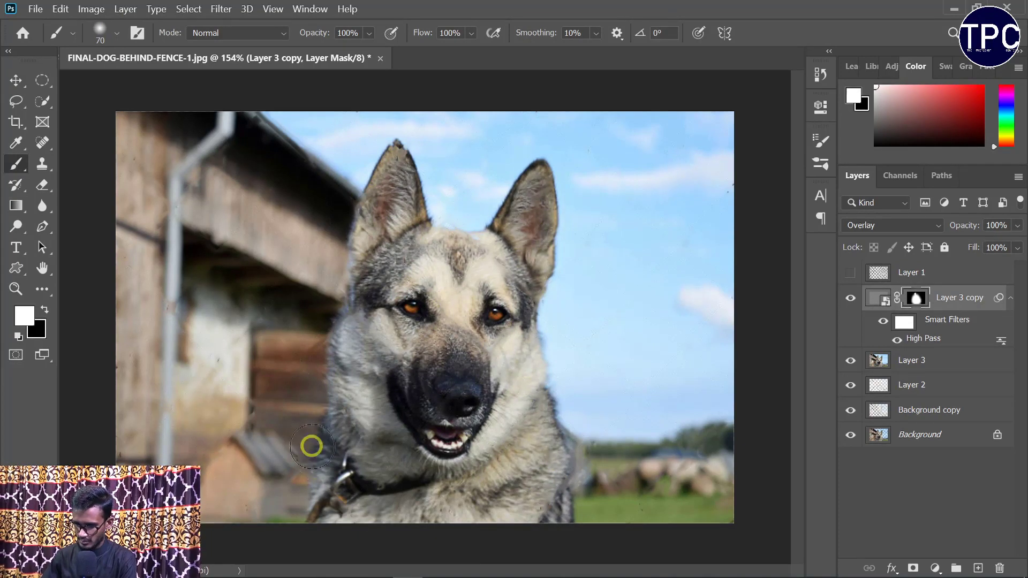
mouse_move(437, 457)
mouse_down()
mouse_move(409, 349)
mouse_move(461, 378)
mouse_move(487, 306)
mouse_up()
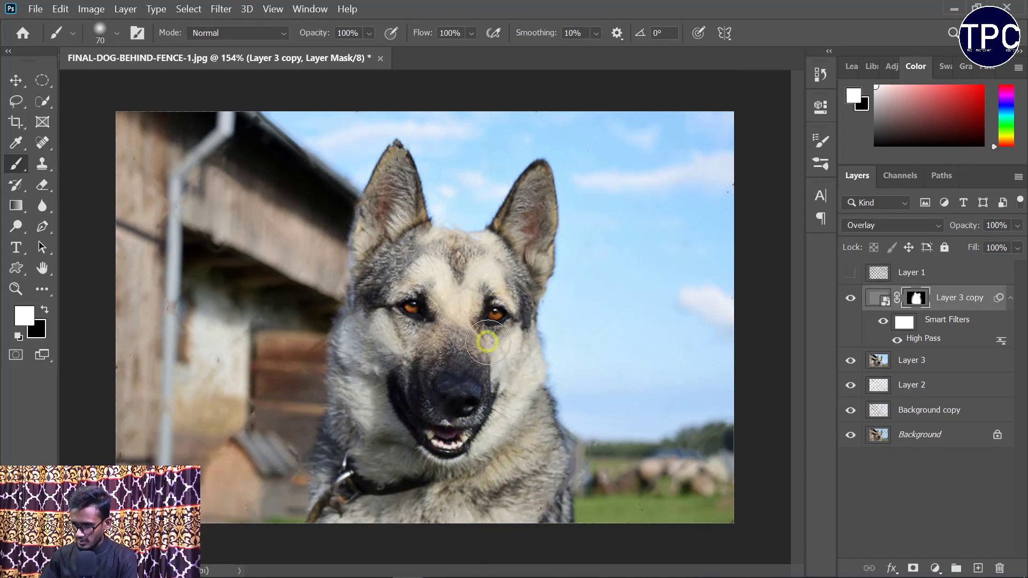
drag(386, 298, 507, 400)
click(851, 300)
click(852, 300)
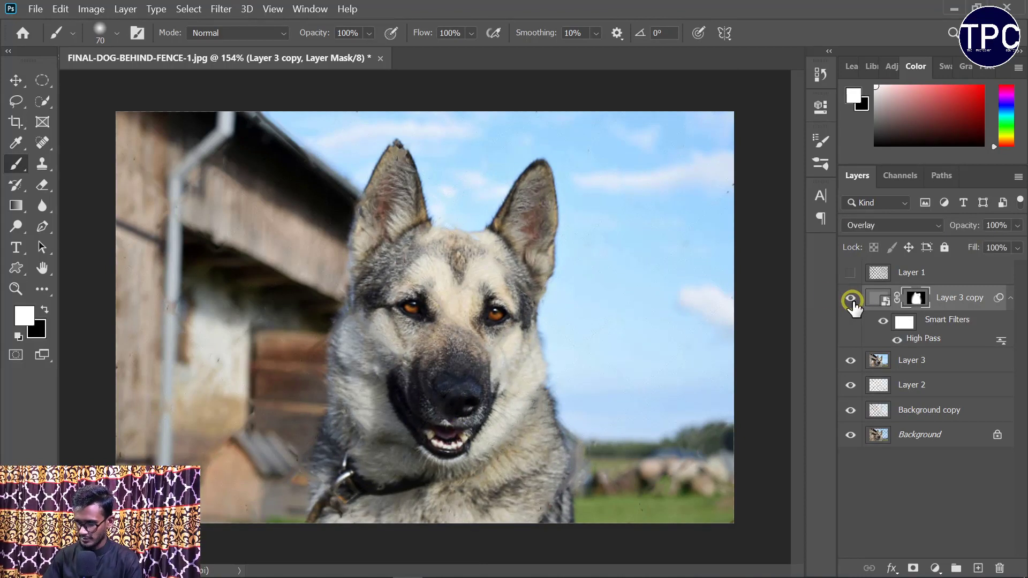
click(852, 300)
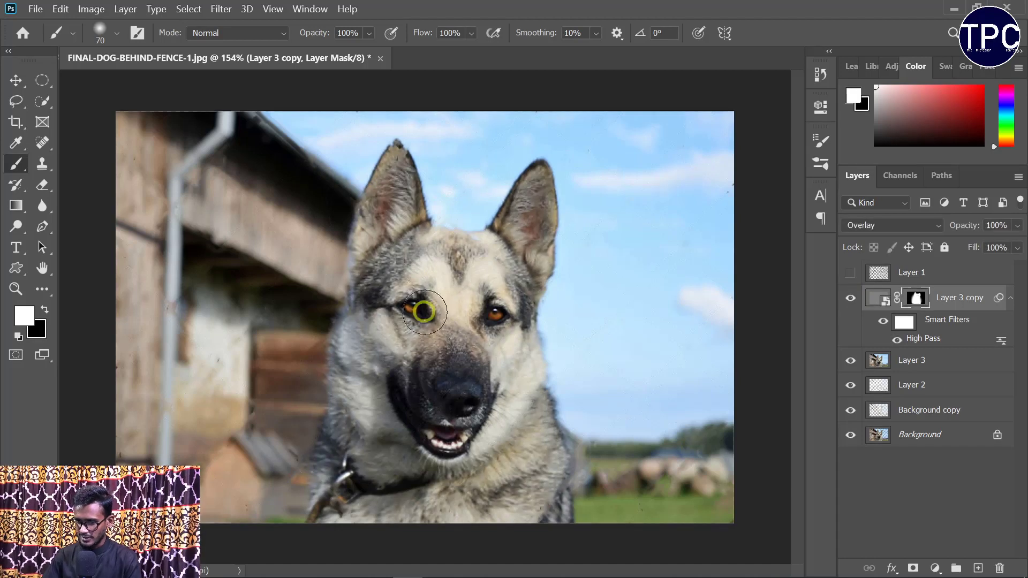